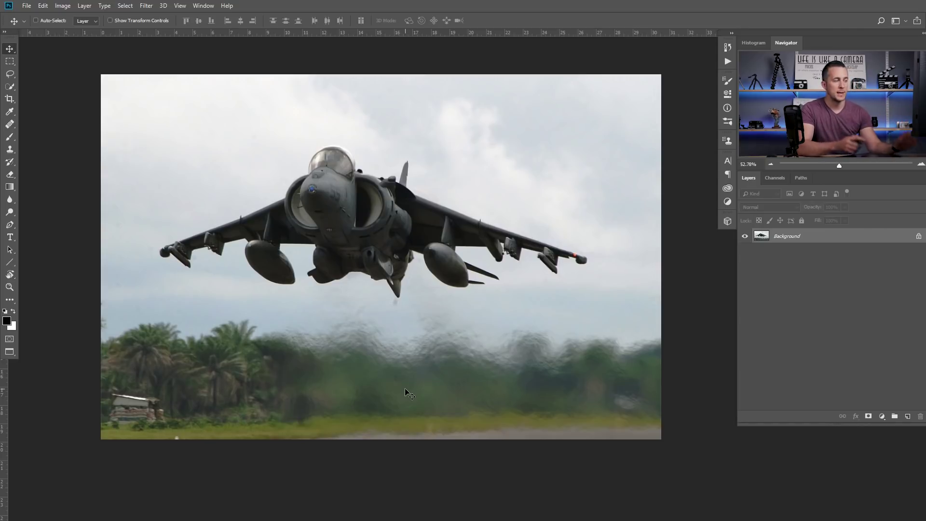
# Back in the London spaceship document, lasso the left engine area down to the bottom edge
pyautogui.hotkey('ctrl', 'Tab')
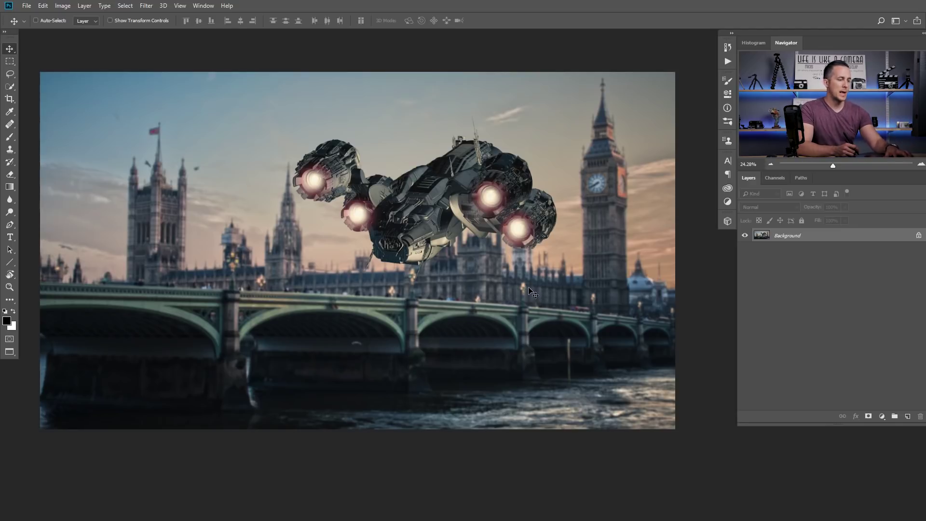
pyautogui.press('l')
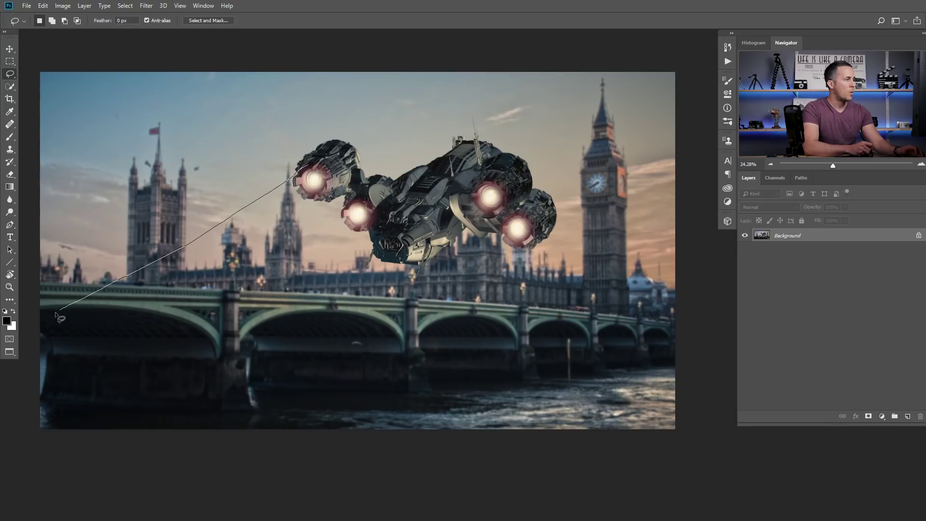
pyautogui.moveTo(56, 313)
pyautogui.mouseDown()
pyautogui.moveTo(5, 378)
pyautogui.moveTo(3, 430)
pyautogui.moveTo(46, 464)
pyautogui.moveTo(221, 463)
pyautogui.moveTo(293, 423)
pyautogui.moveTo(310, 274)
pyautogui.mouseUp()
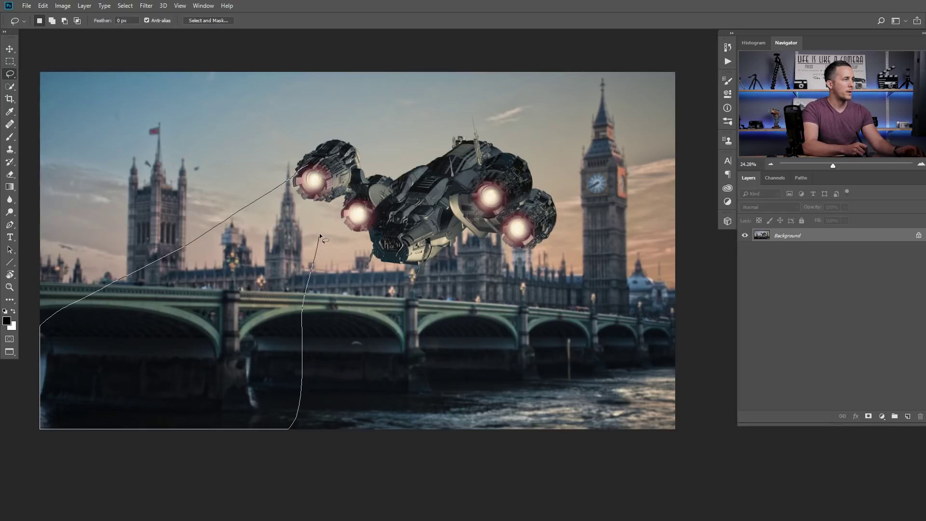
pyautogui.moveTo(321, 165); pyautogui.dragTo(304, 175)
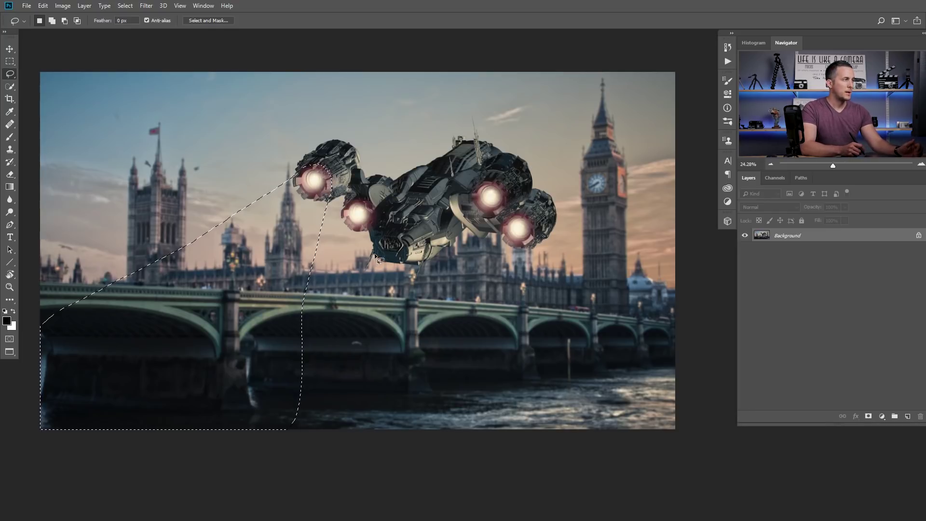
# Add the area below the lower engine, past the bridge to the bottom, to the selection
pyautogui.press('shift')
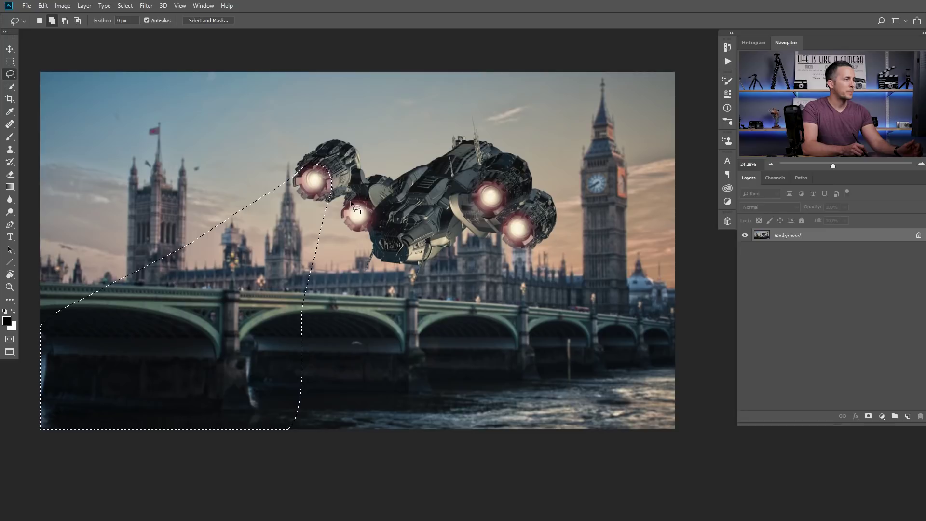
pyautogui.moveTo(345, 205); pyautogui.dragTo(327, 218)
pyautogui.moveTo(268, 255)
pyautogui.mouseDown()
pyautogui.moveTo(245, 276)
pyautogui.moveTo(175, 402)
pyautogui.moveTo(314, 454)
pyautogui.mouseUp()
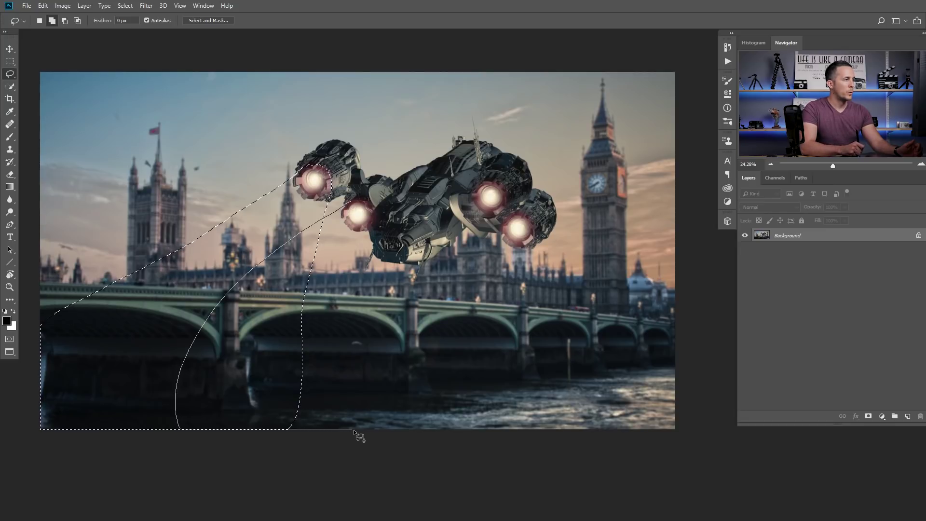
pyautogui.moveTo(355, 431)
pyautogui.mouseDown()
pyautogui.moveTo(359, 404)
pyautogui.moveTo(344, 333)
pyautogui.moveTo(365, 208)
pyautogui.mouseUp()
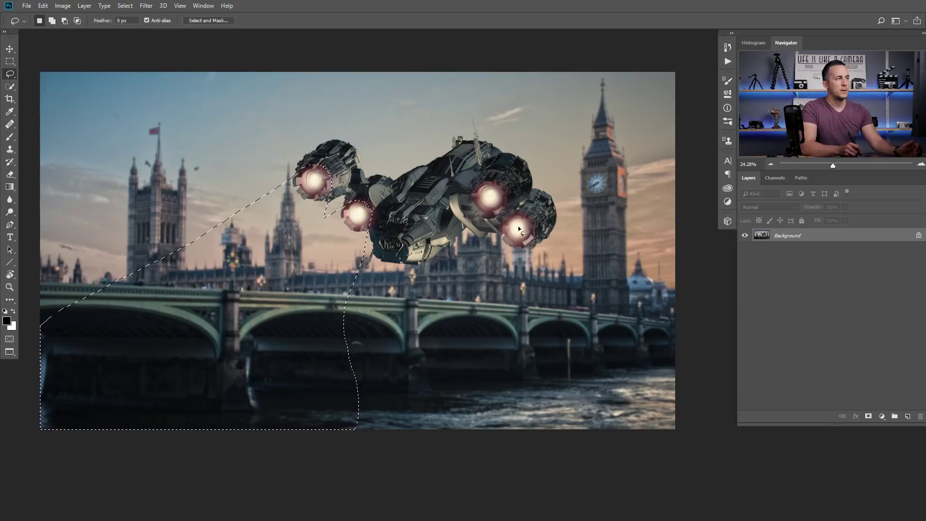
# Add the areas behind the right engines, down through the bridge to the river
pyautogui.press('shift')
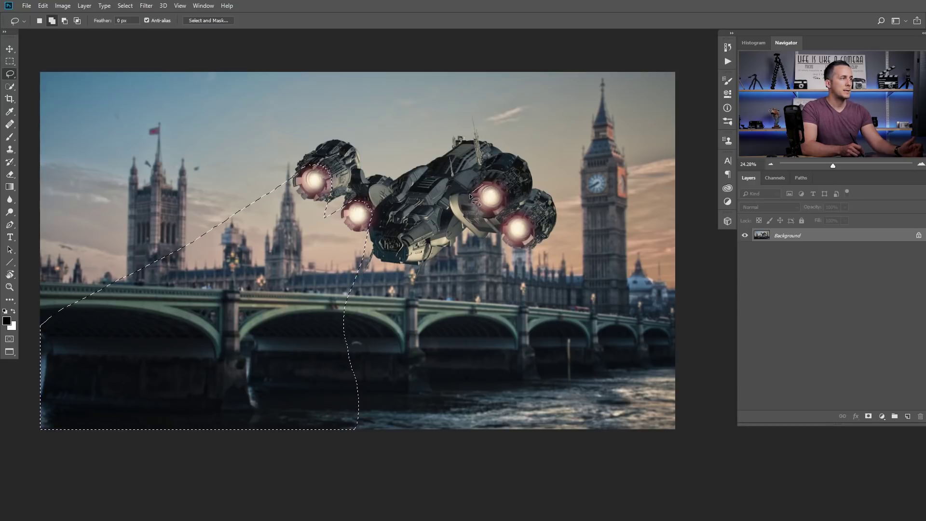
pyautogui.moveTo(454, 208); pyautogui.dragTo(419, 234)
pyautogui.moveTo(353, 280)
pyautogui.mouseDown()
pyautogui.moveTo(311, 309)
pyautogui.moveTo(255, 376)
pyautogui.moveTo(355, 446)
pyautogui.mouseUp()
pyautogui.moveTo(430, 391); pyautogui.dragTo(460, 328)
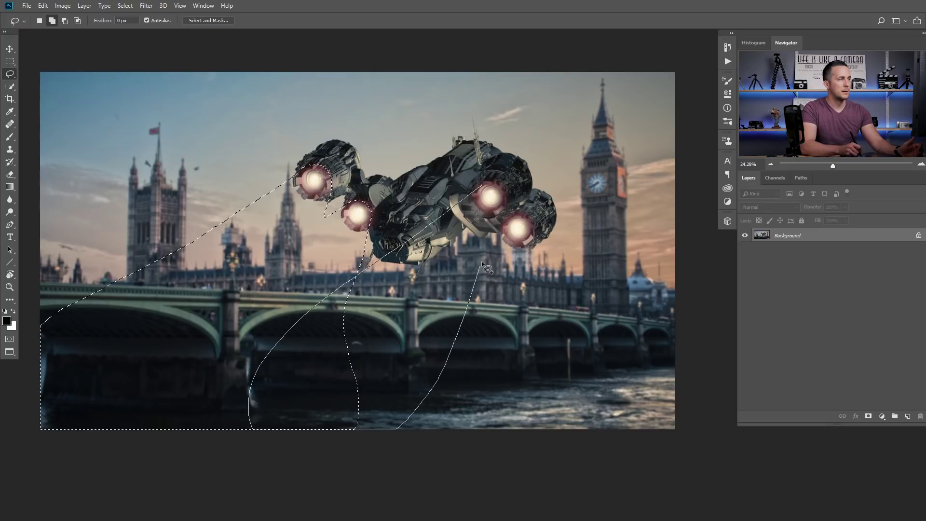
pyautogui.moveTo(482, 263); pyautogui.dragTo(494, 229)
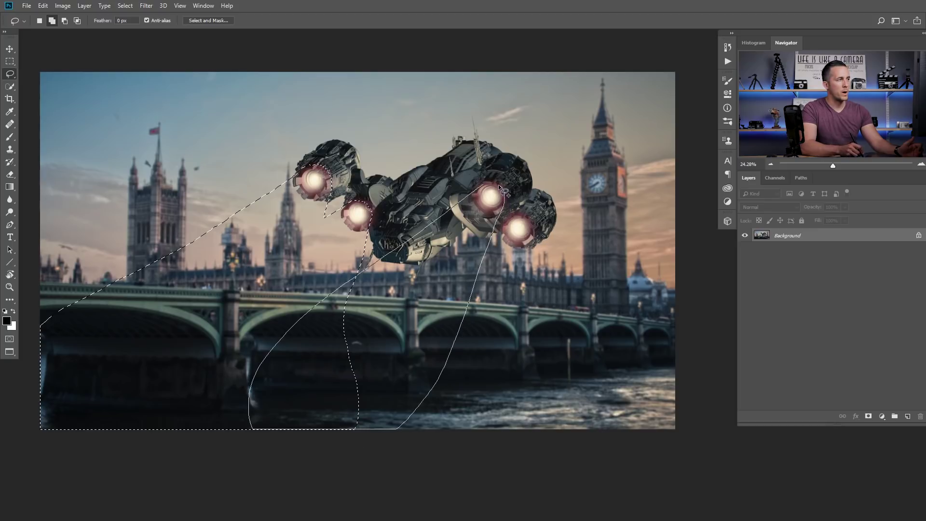
pyautogui.moveTo(491, 189); pyautogui.dragTo(493, 197)
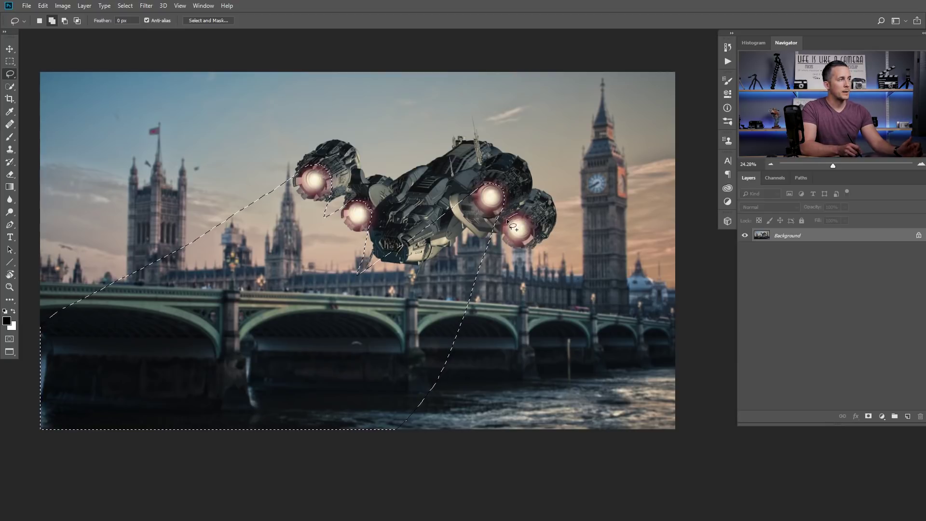
pyautogui.moveTo(487, 240)
pyautogui.mouseDown()
pyautogui.moveTo(407, 313)
pyautogui.moveTo(362, 385)
pyautogui.moveTo(392, 444)
pyautogui.moveTo(444, 449)
pyautogui.moveTo(484, 440)
pyautogui.moveTo(522, 383)
pyautogui.mouseUp()
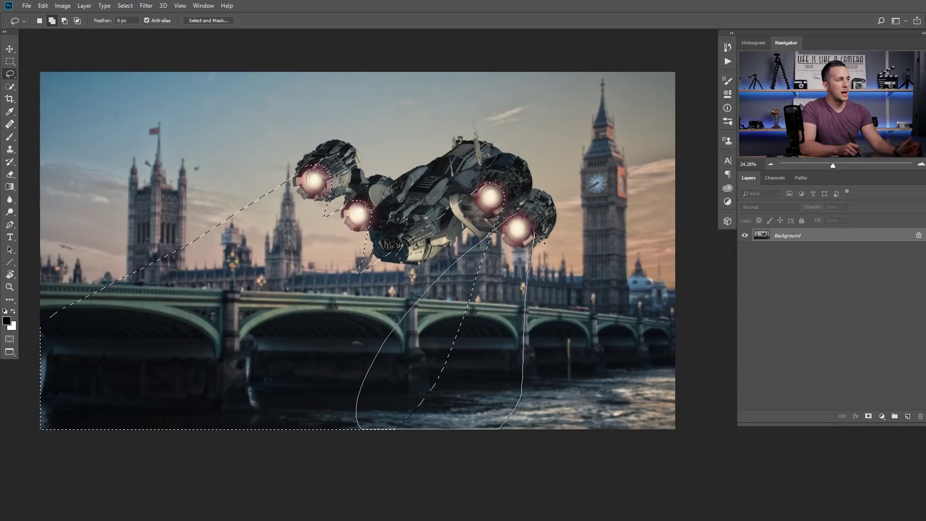
pyautogui.moveTo(535, 235); pyautogui.dragTo(529, 220)
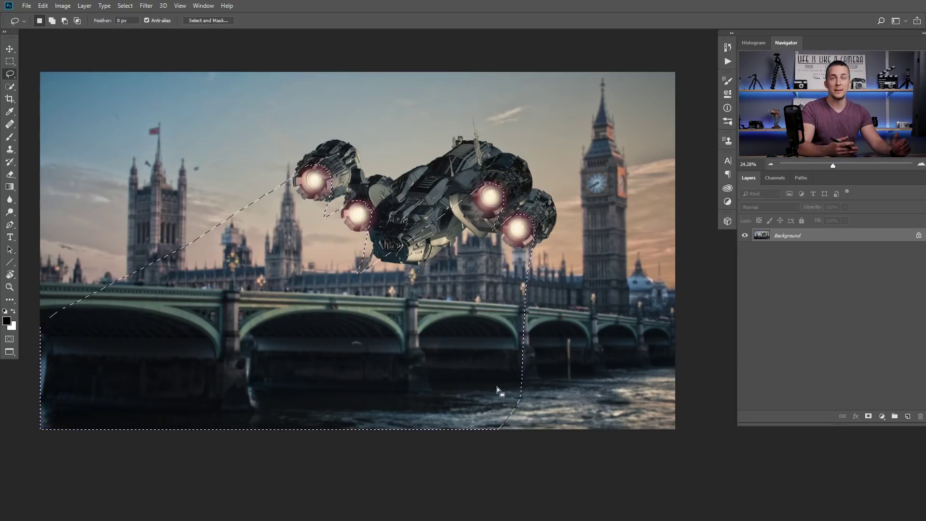
# Copy the engine selection to Layer 1, duplicate it twice, hide both copies, then select Layer 1
pyautogui.hotkey('ctrl', 'j')
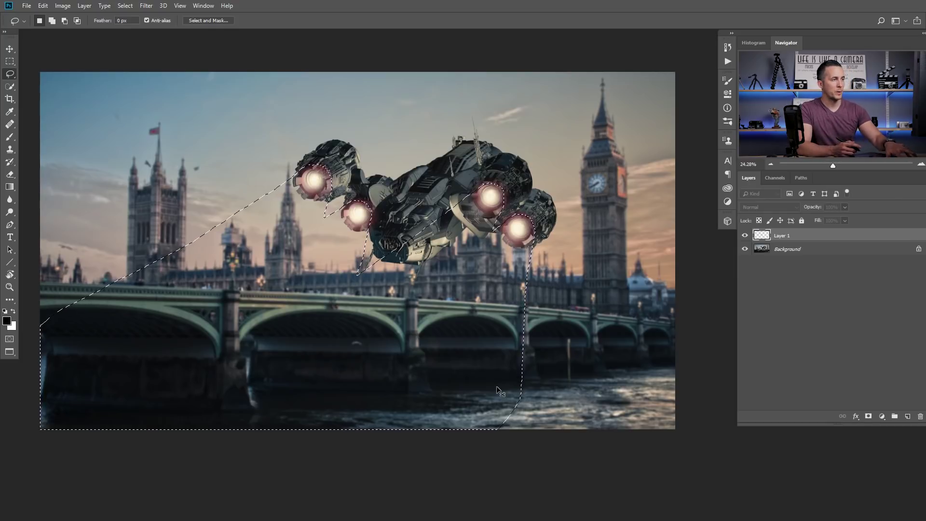
pyautogui.keyDown('alt'); pyautogui.click(745, 235); pyautogui.keyUp('alt')
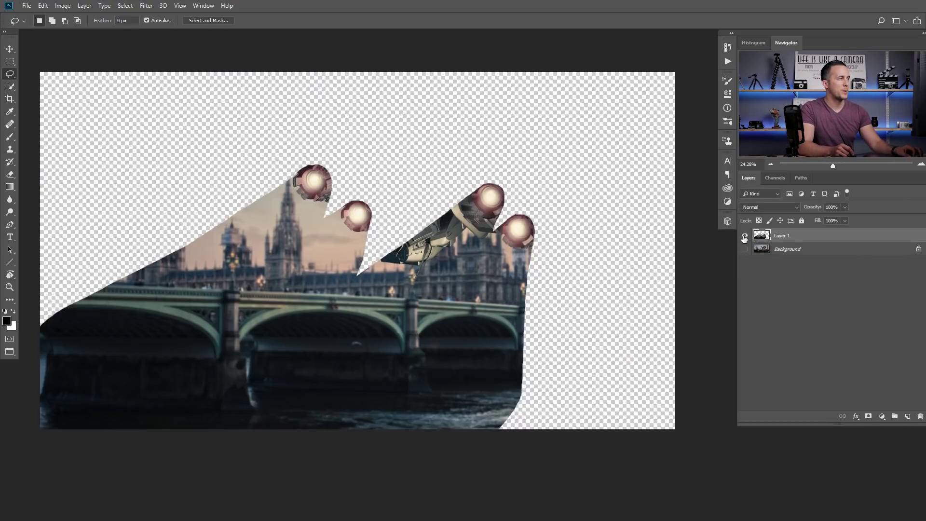
pyautogui.keyDown('alt'); pyautogui.click(746, 236); pyautogui.keyUp('alt')
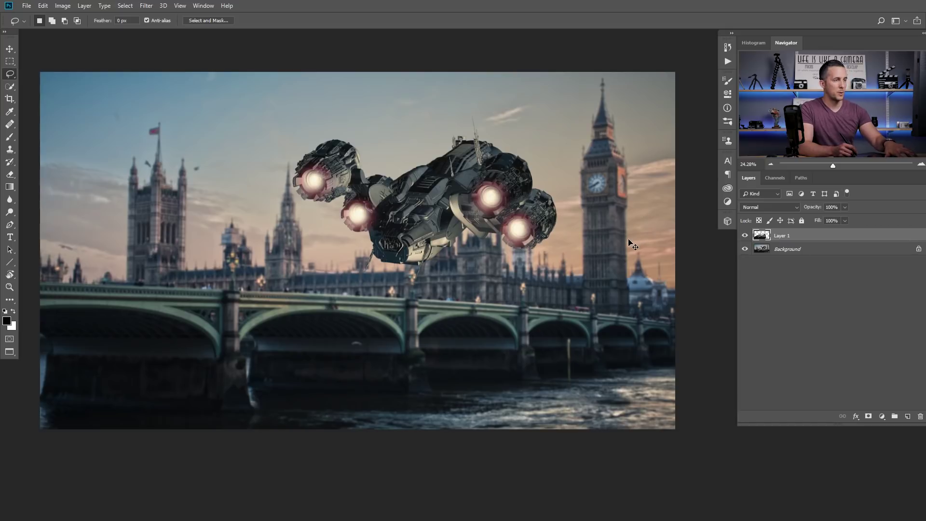
pyautogui.hotkey('ctrl', 'j')
pyautogui.hotkey('ctrl', 'j')
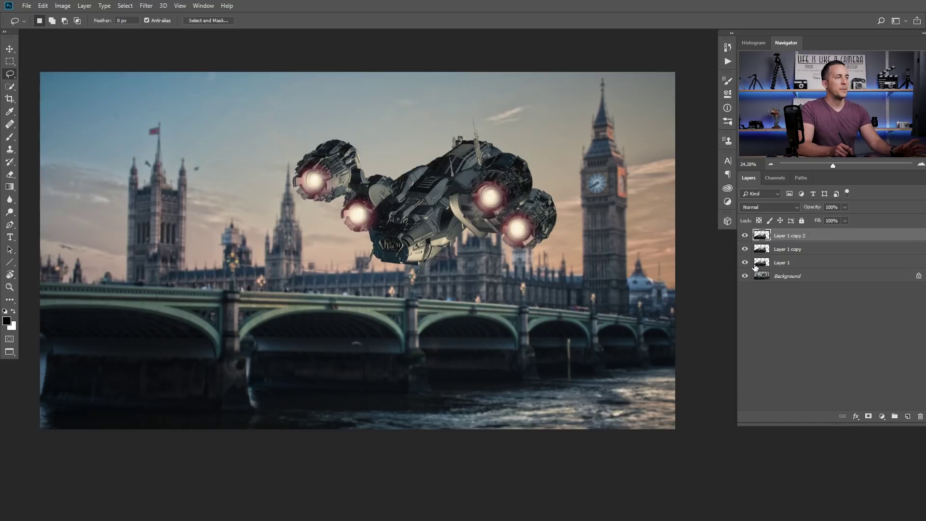
pyautogui.click(746, 236)
pyautogui.click(745, 249)
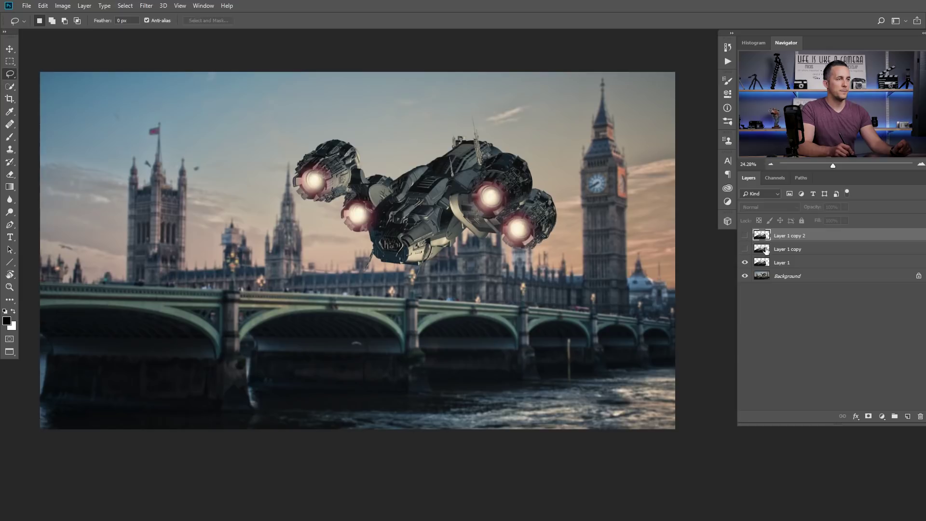
pyautogui.click(764, 263)
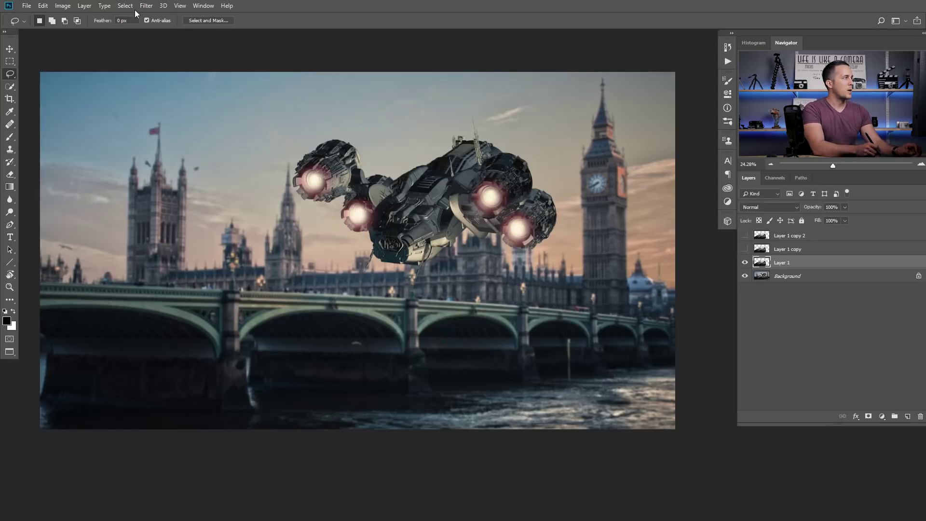
# Apply a Gaussian Blur with a radius of about 30.4 pixels to Layer 1
pyautogui.click(145, 6)
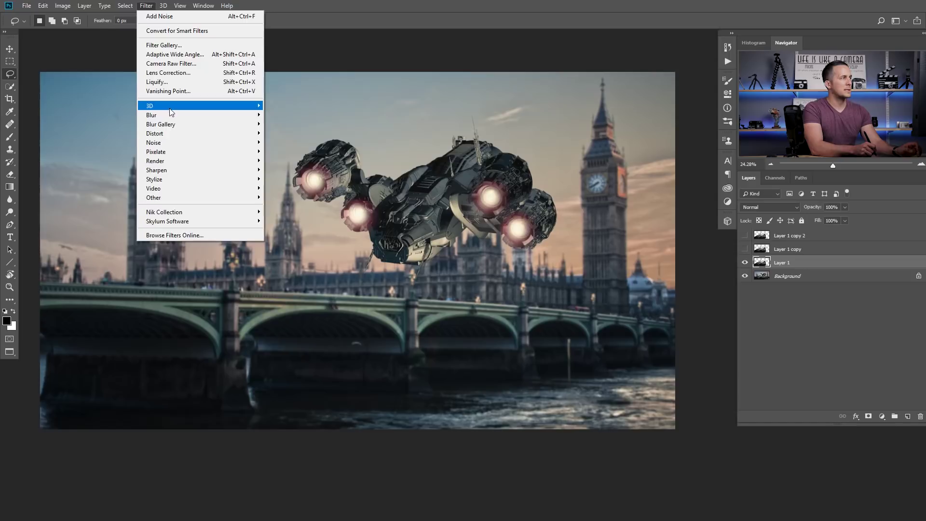
pyautogui.moveTo(177, 115)
pyautogui.click(291, 151)
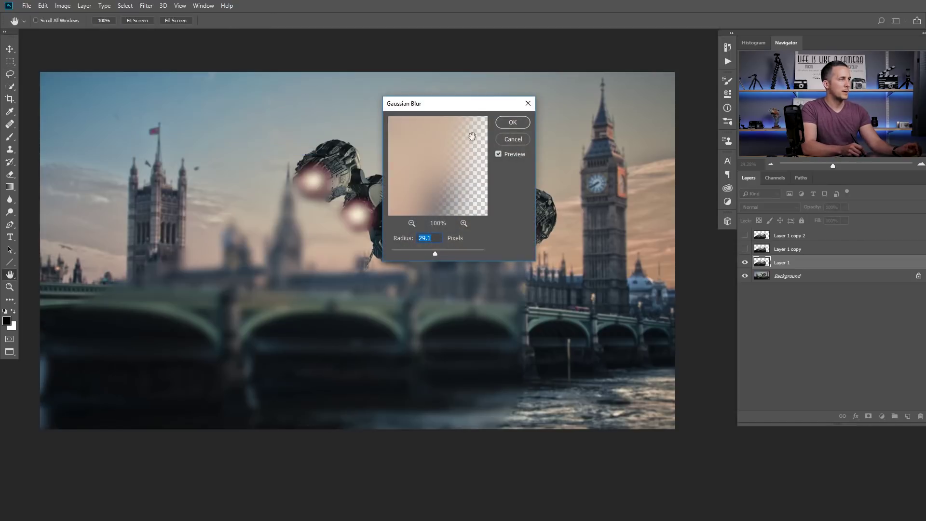
pyautogui.moveTo(478, 107); pyautogui.dragTo(671, 100)
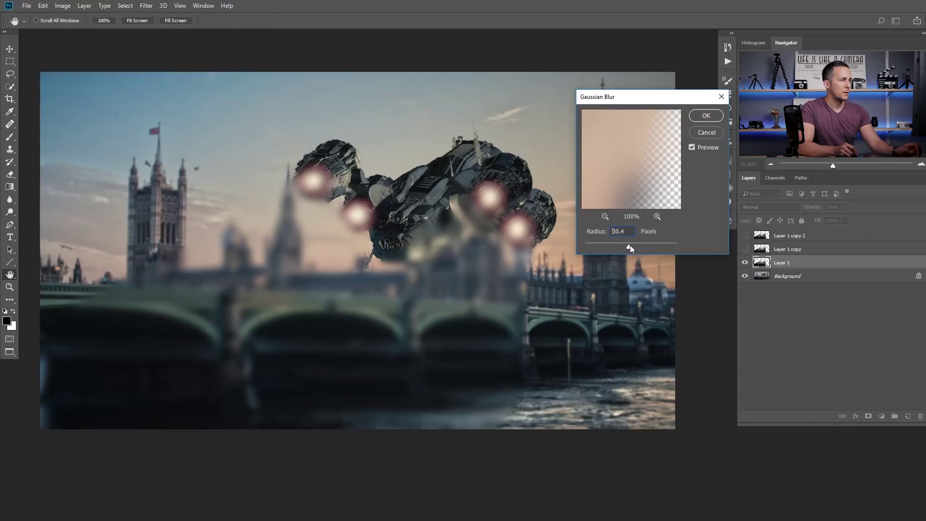
pyautogui.moveTo(630, 245); pyautogui.dragTo(619, 248)
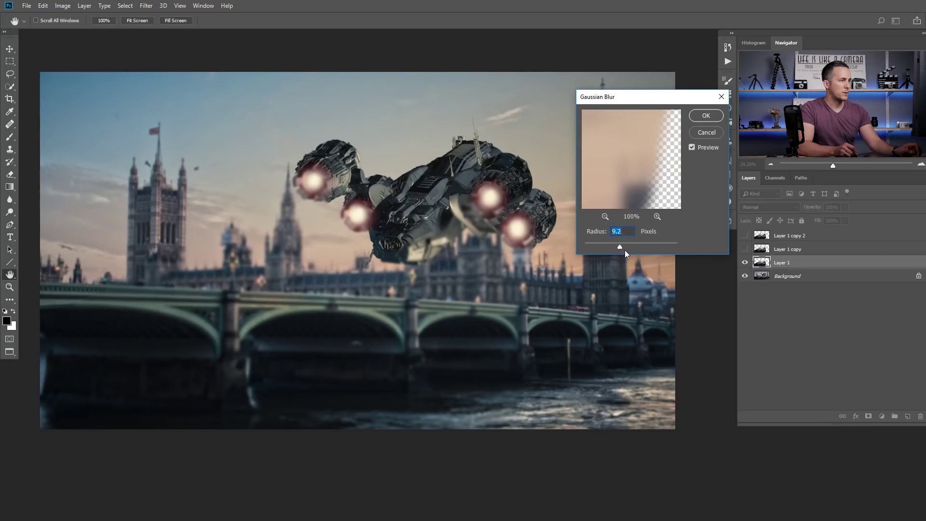
pyautogui.moveTo(626, 246); pyautogui.dragTo(627, 247)
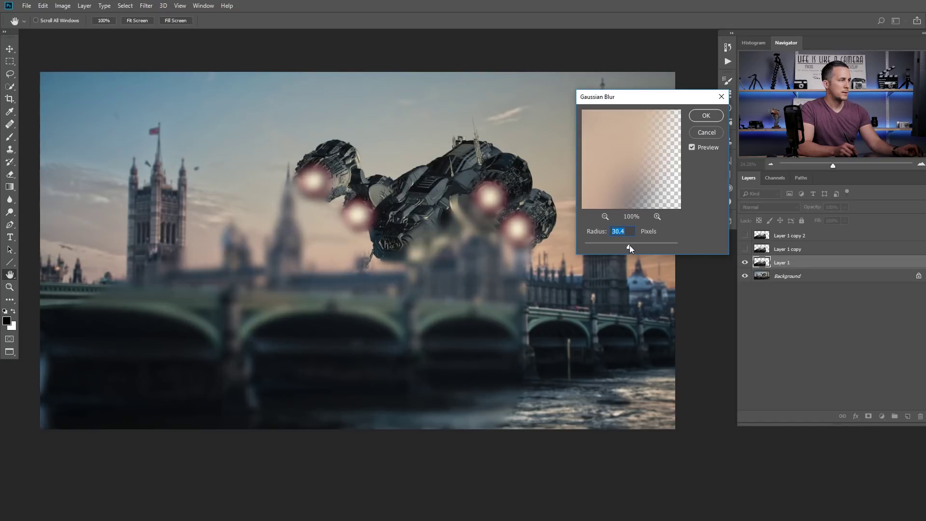
pyautogui.click(707, 116)
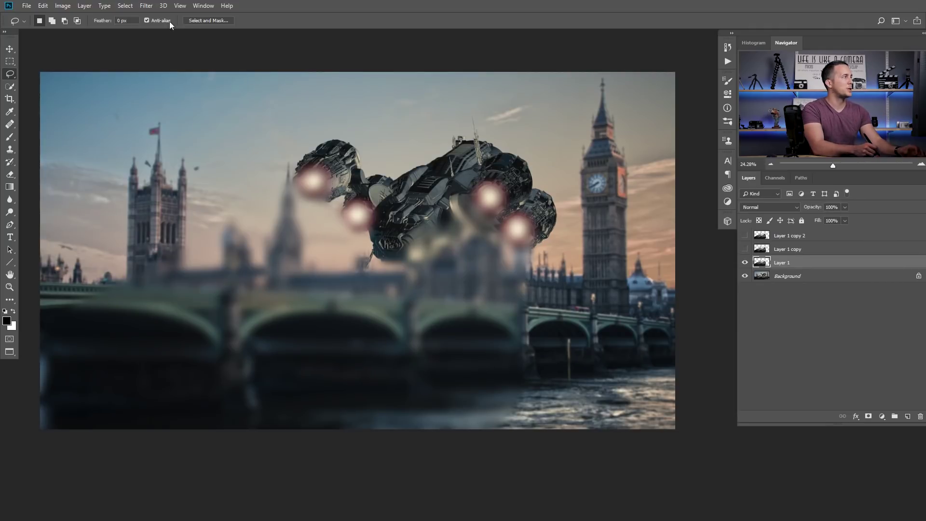
# In the Filter Gallery, choose the Glass distortion with the Frosted texture and fit the preview
pyautogui.click(149, 5)
pyautogui.click(208, 46)
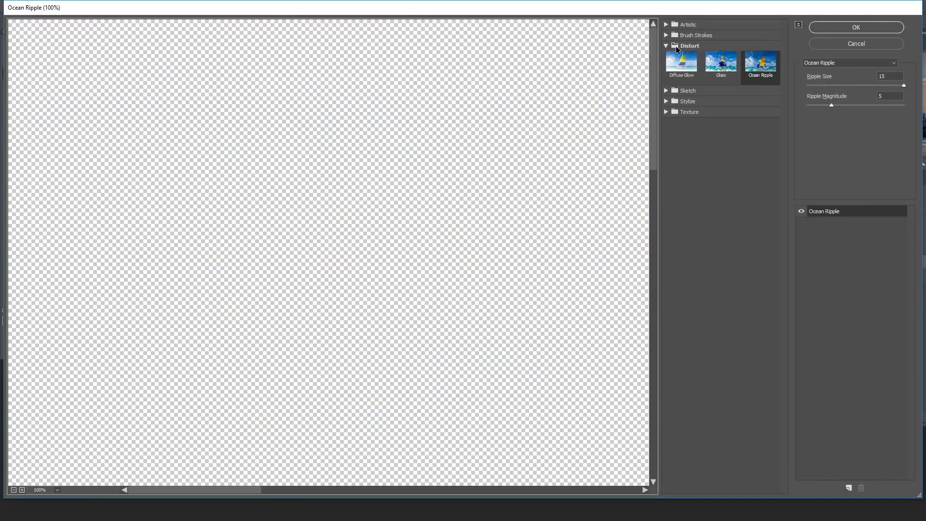
pyautogui.click(721, 71)
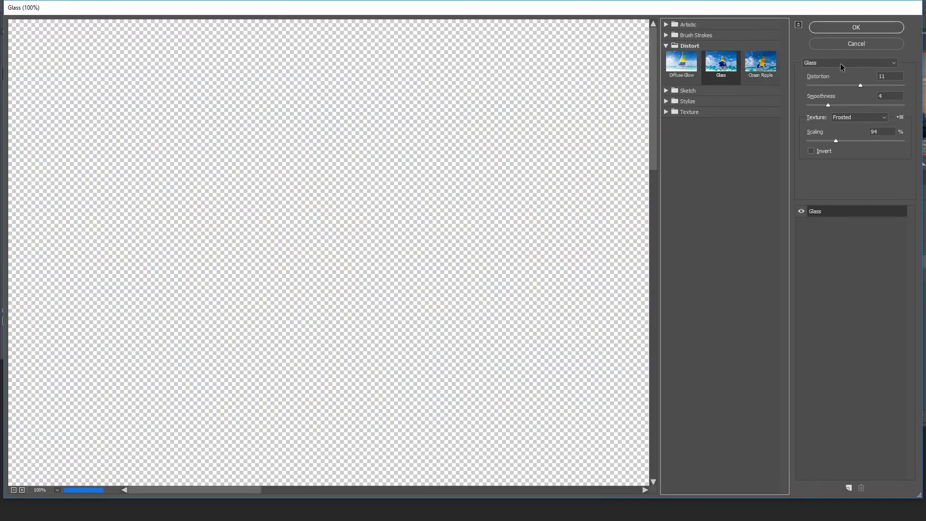
pyautogui.click(845, 118)
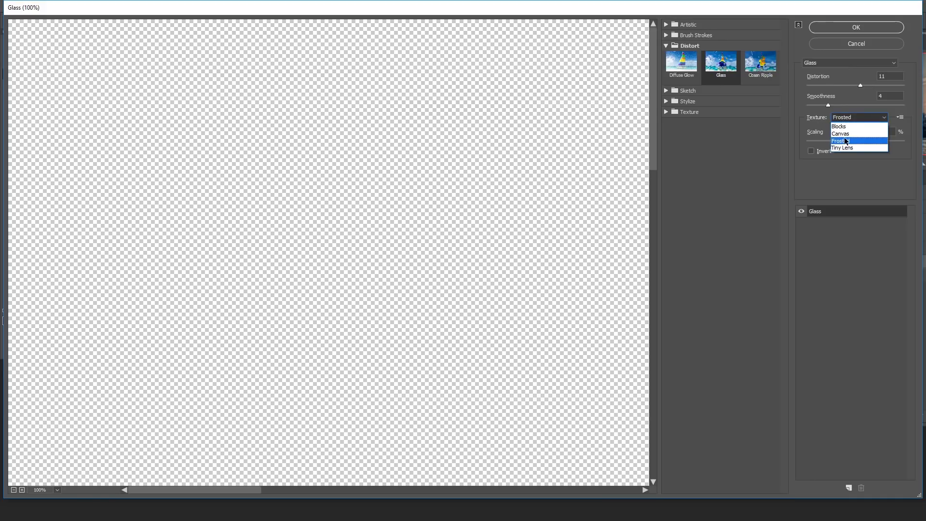
pyautogui.click(845, 142)
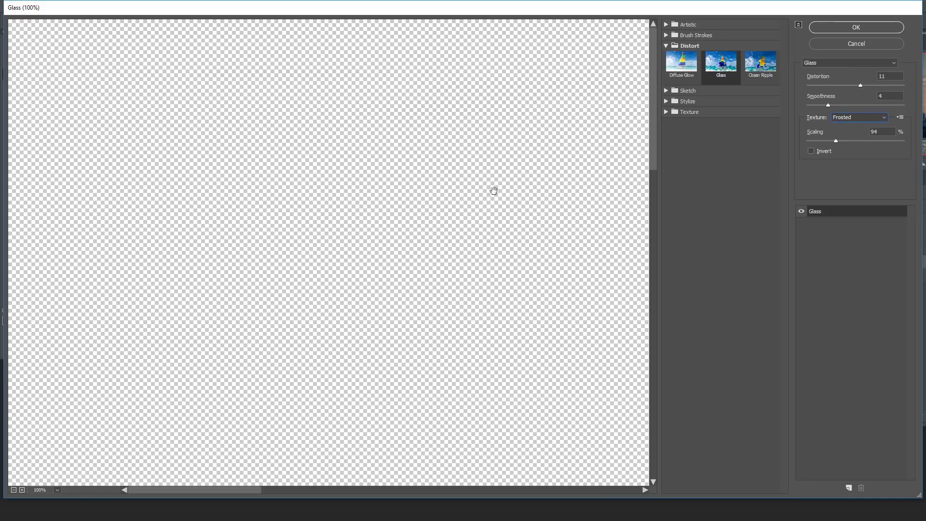
pyautogui.click(14, 489)
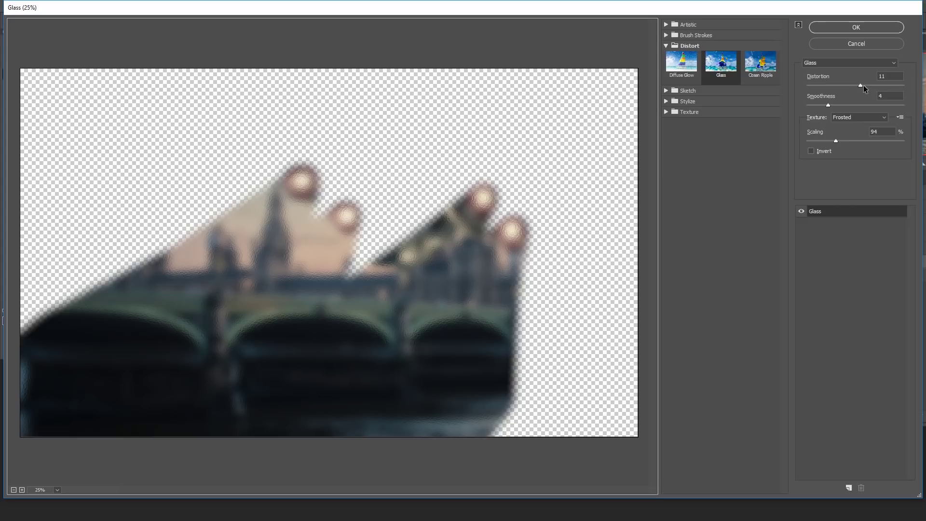
# Set Glass distortion 15, smoothness 5, scaling 122 with Invert off, and apply it
pyautogui.moveTo(864, 86); pyautogui.dragTo(838, 84)
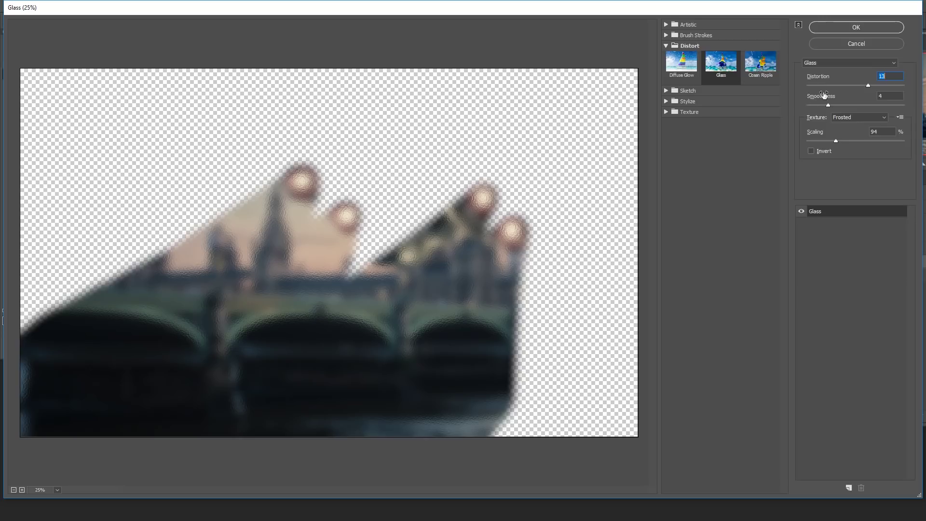
pyautogui.moveTo(829, 103); pyautogui.dragTo(836, 103)
pyautogui.moveTo(835, 141); pyautogui.dragTo(847, 140)
pyautogui.moveTo(871, 85); pyautogui.dragTo(880, 86)
pyautogui.moveTo(835, 105); pyautogui.dragTo(860, 106)
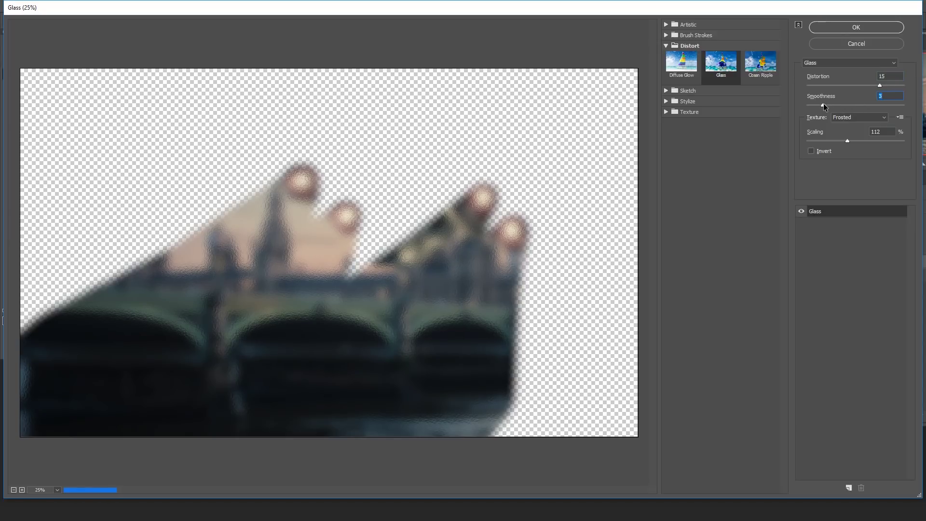
pyautogui.moveTo(824, 104); pyautogui.dragTo(835, 104)
pyautogui.moveTo(854, 141); pyautogui.dragTo(858, 141)
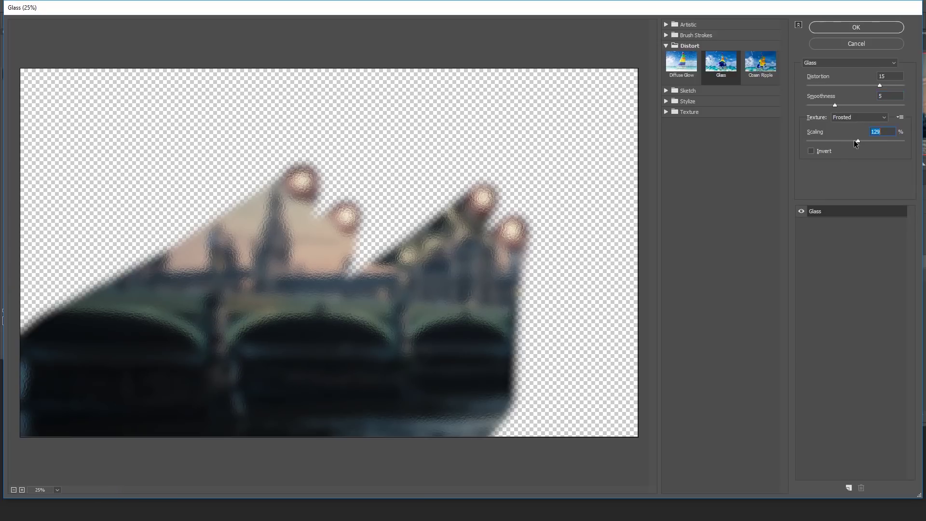
pyautogui.click(853, 140)
pyautogui.click(814, 151)
pyautogui.click(813, 151)
pyautogui.click(856, 27)
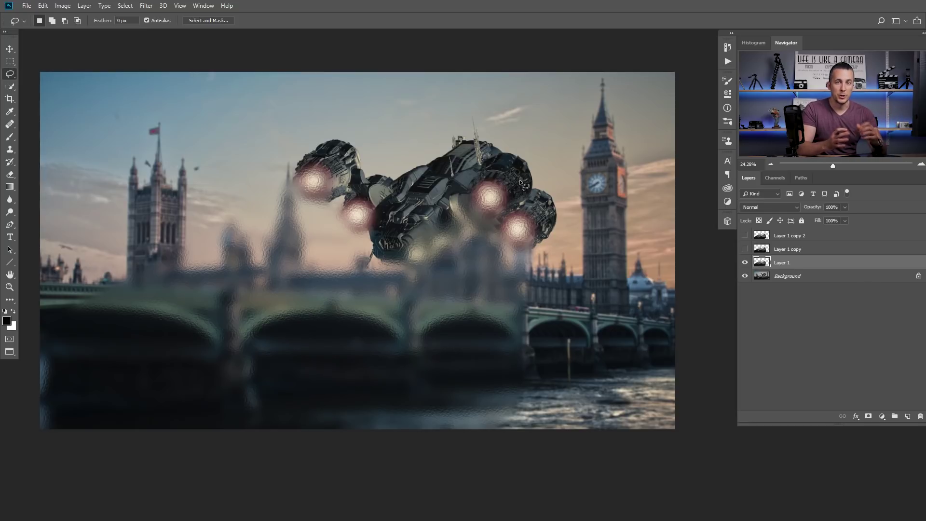
# Select Layer 1 copy and turn its visibility back on
pyautogui.click(770, 251)
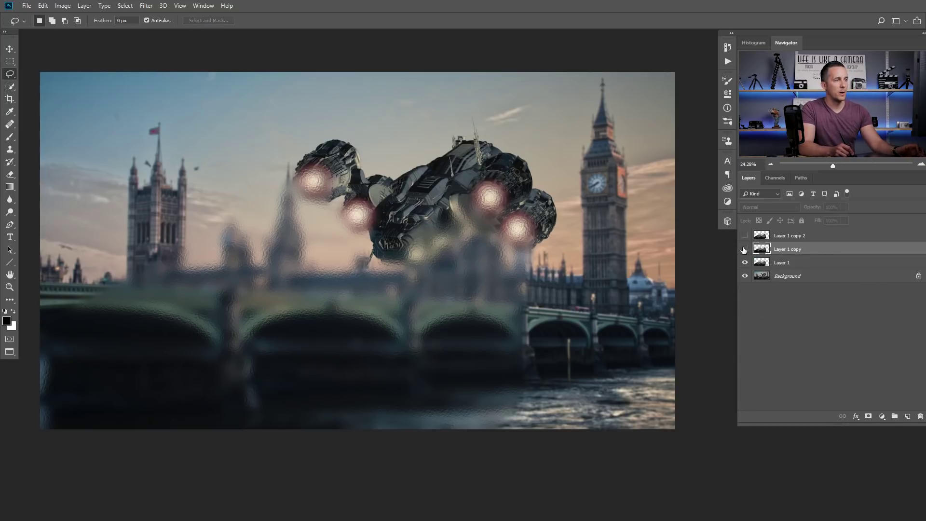
pyautogui.click(744, 249)
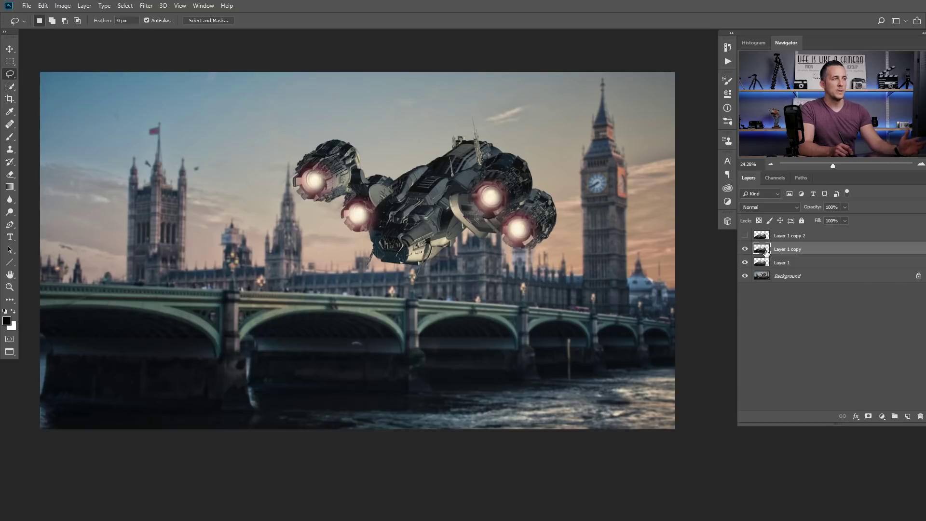
# Reopen the Glass filter for Layer 1 copy and zoom the preview out to the whole image
pyautogui.click(145, 7)
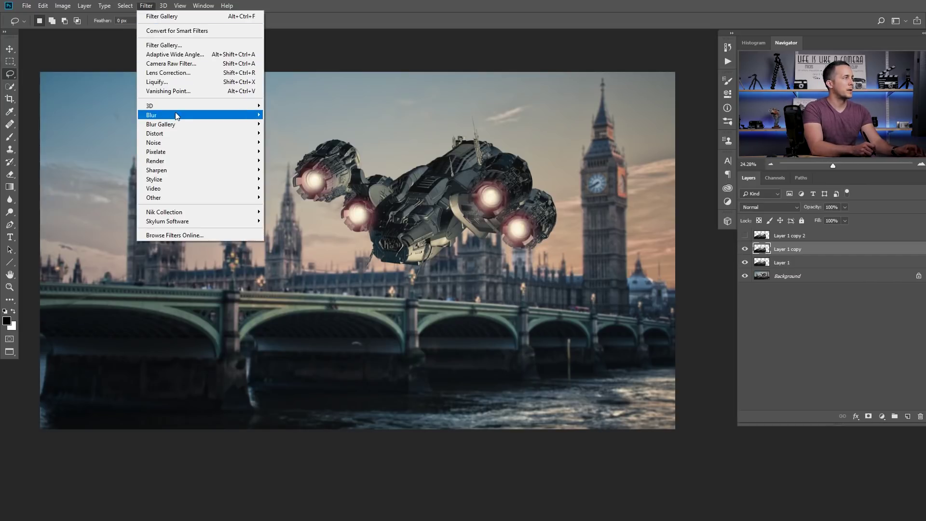
pyautogui.click(177, 31)
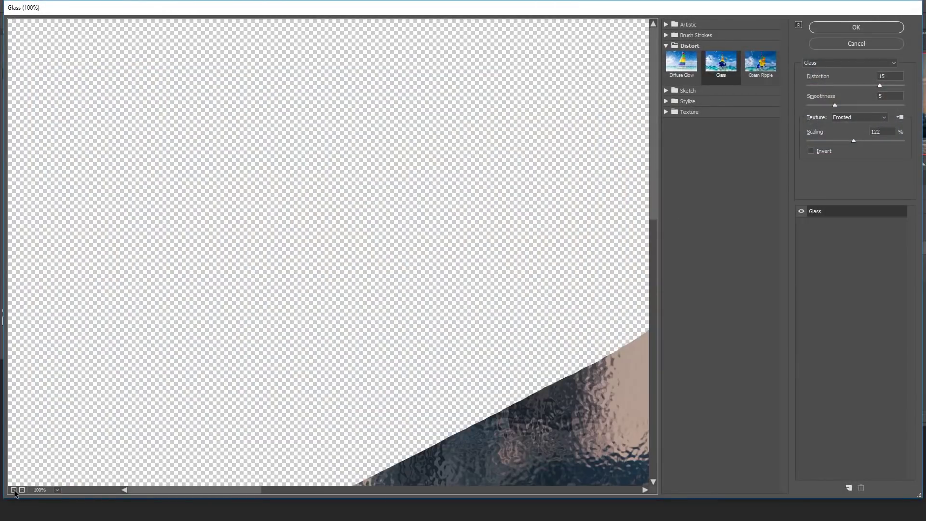
pyautogui.click(14, 489)
pyautogui.click(14, 490)
pyautogui.click(15, 490)
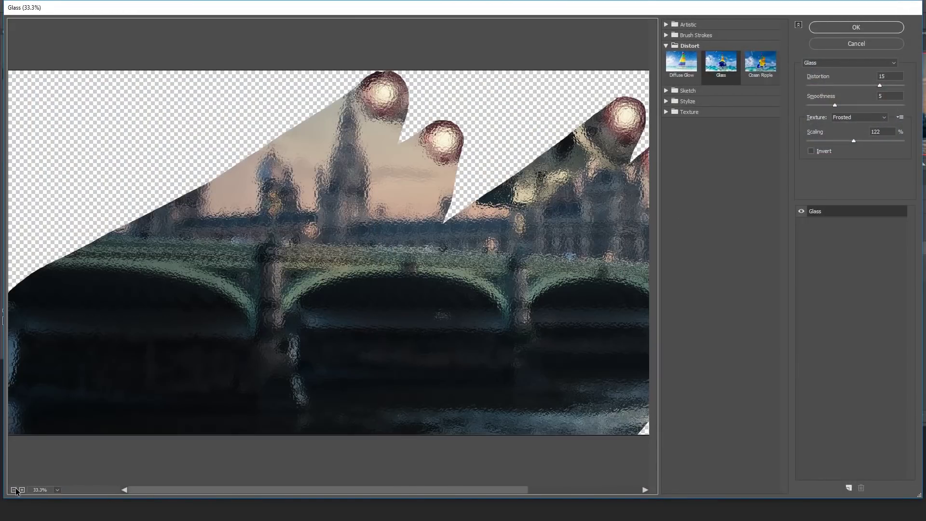
pyautogui.click(14, 489)
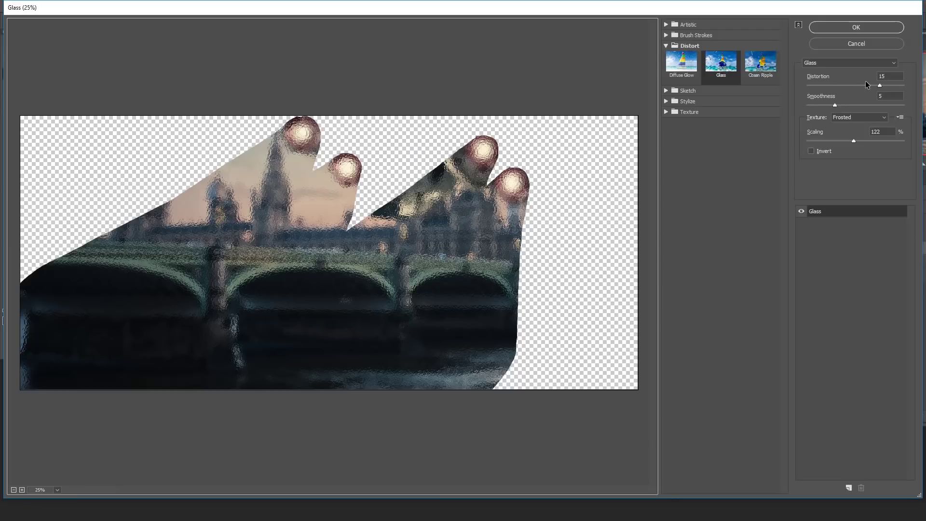
# Set Glass scaling 76, smoothness 4 and distortion 11, then apply it
pyautogui.moveTo(839, 139); pyautogui.dragTo(829, 140)
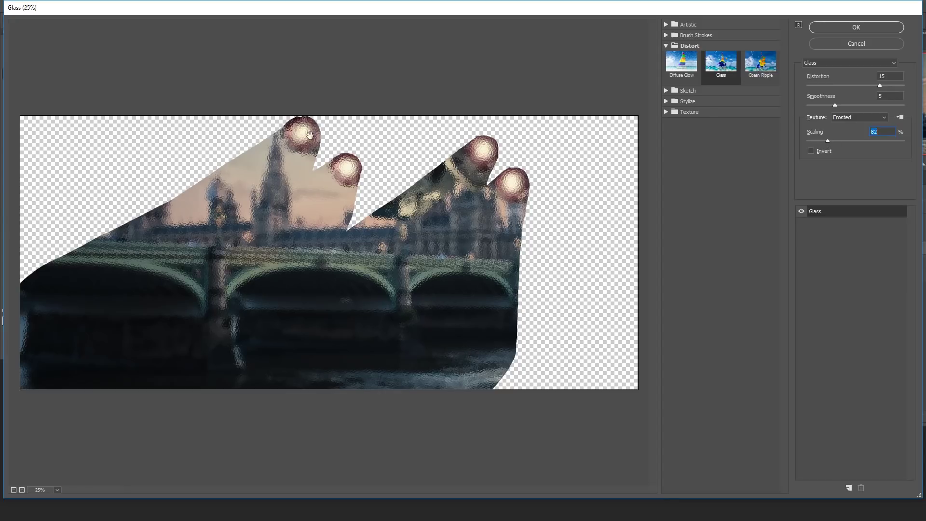
pyautogui.moveTo(828, 141); pyautogui.dragTo(823, 141)
pyautogui.moveTo(836, 106); pyautogui.dragTo(827, 105)
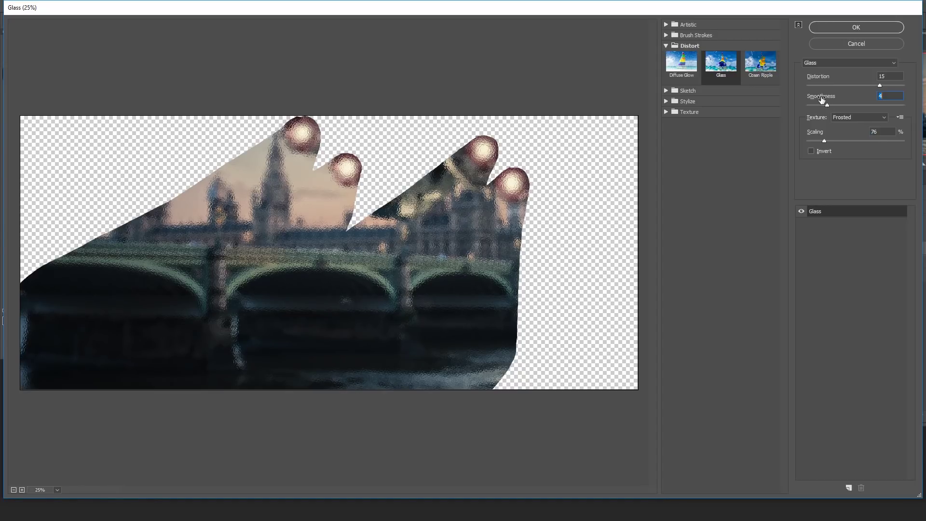
pyautogui.click(856, 85)
pyautogui.moveTo(856, 85); pyautogui.dragTo(861, 85)
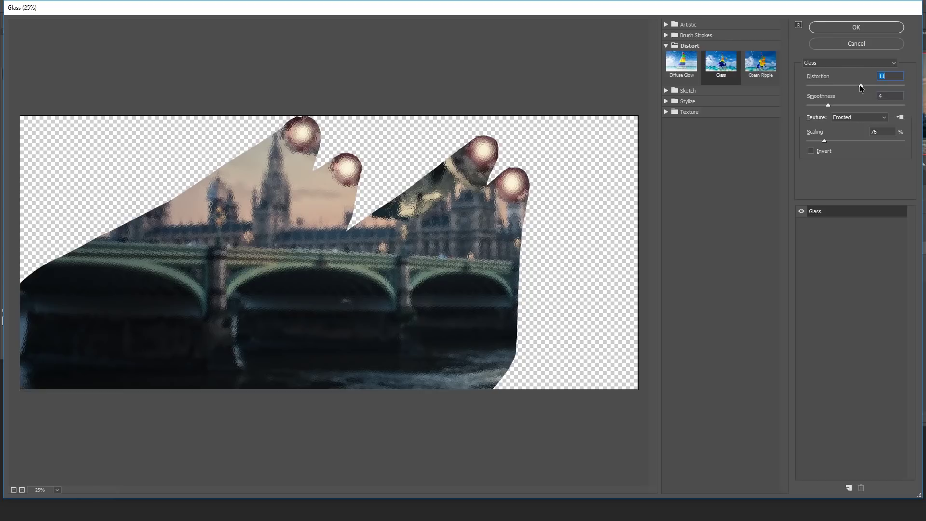
pyautogui.click(854, 27)
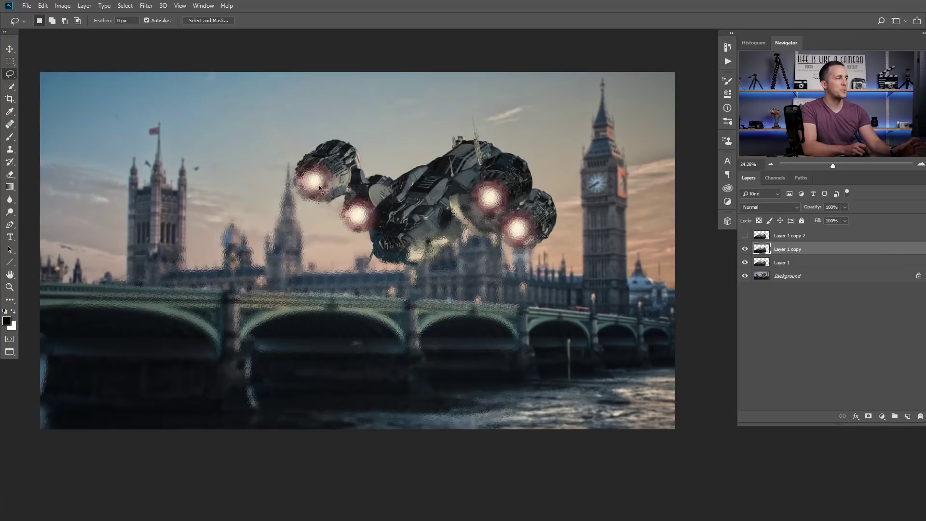
pyautogui.click(745, 248)
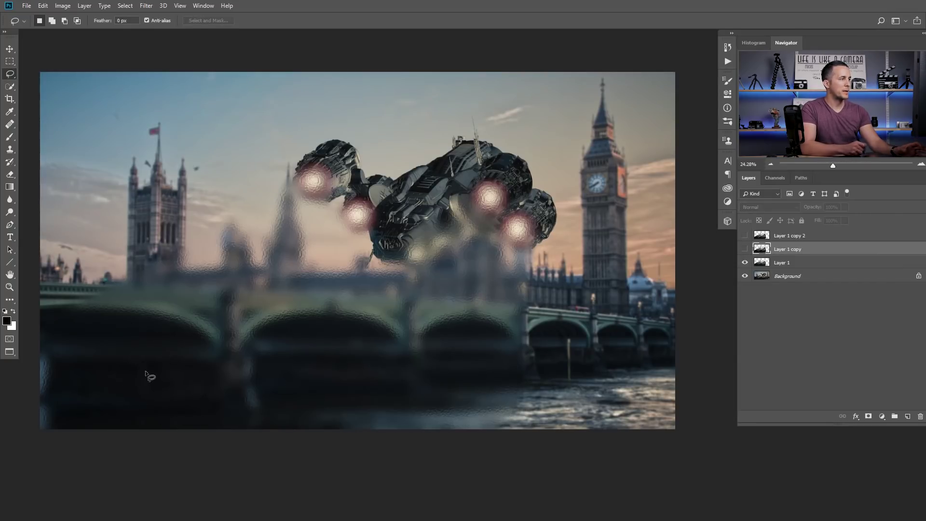
pyautogui.click(745, 248)
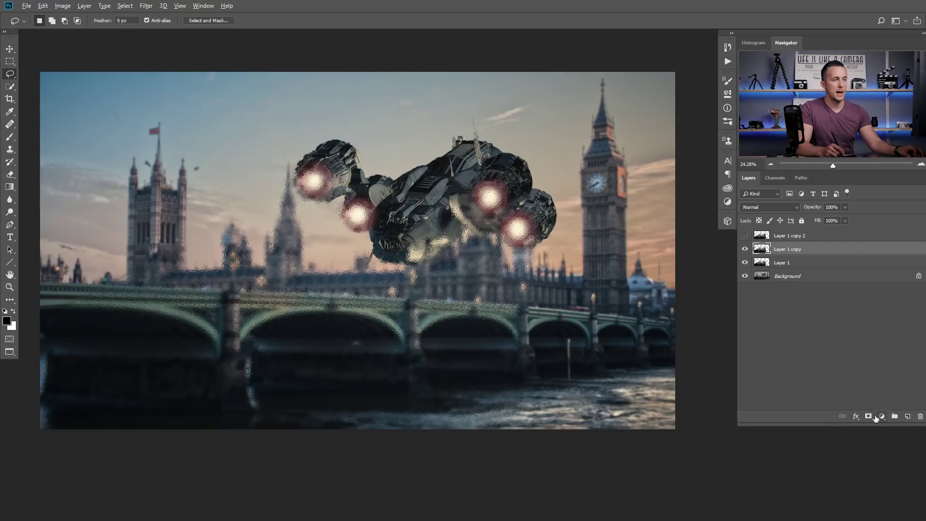
# Add a hide-all mask to Layer 1 copy and set up a fully soft brush at 40% opacity
pyautogui.keyDown('alt'); pyautogui.click(868, 416); pyautogui.keyUp('alt')
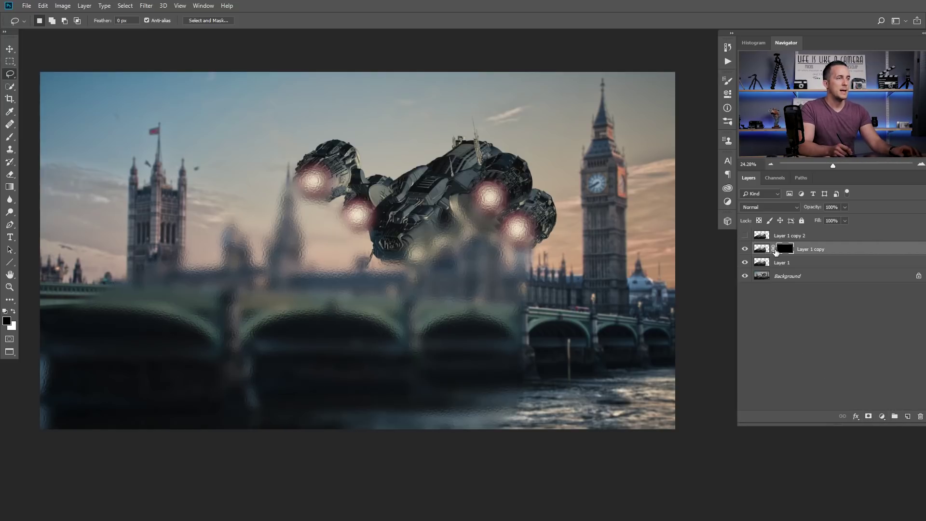
pyautogui.press('b')
pyautogui.rightClick(410, 221)
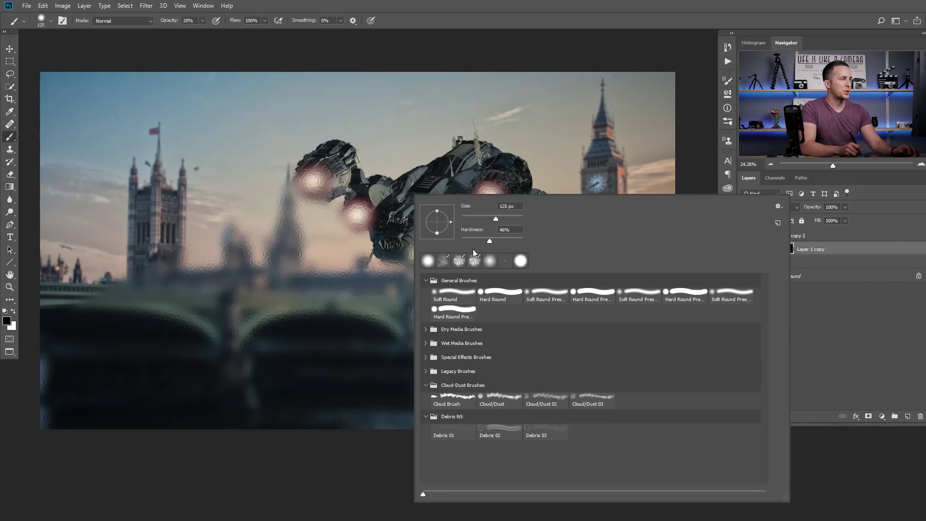
pyautogui.moveTo(487, 238); pyautogui.dragTo(451, 238)
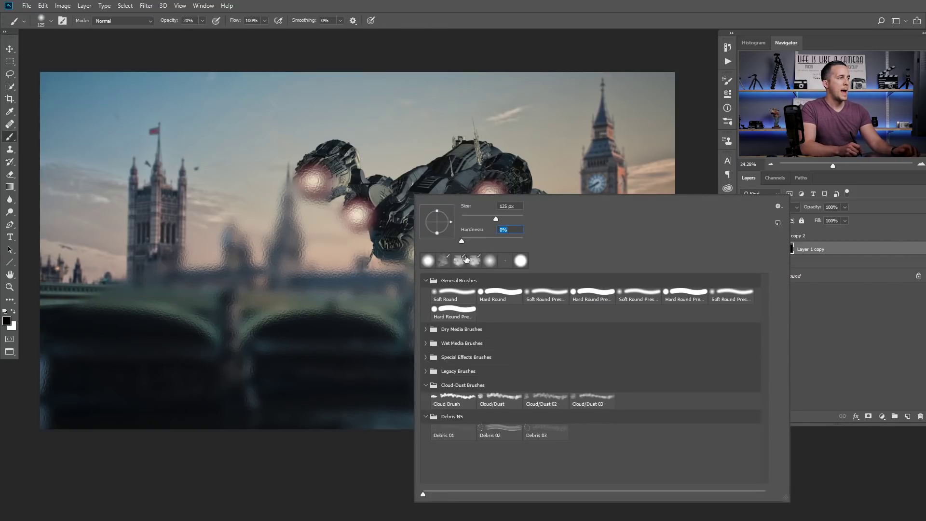
pyautogui.press('Return')
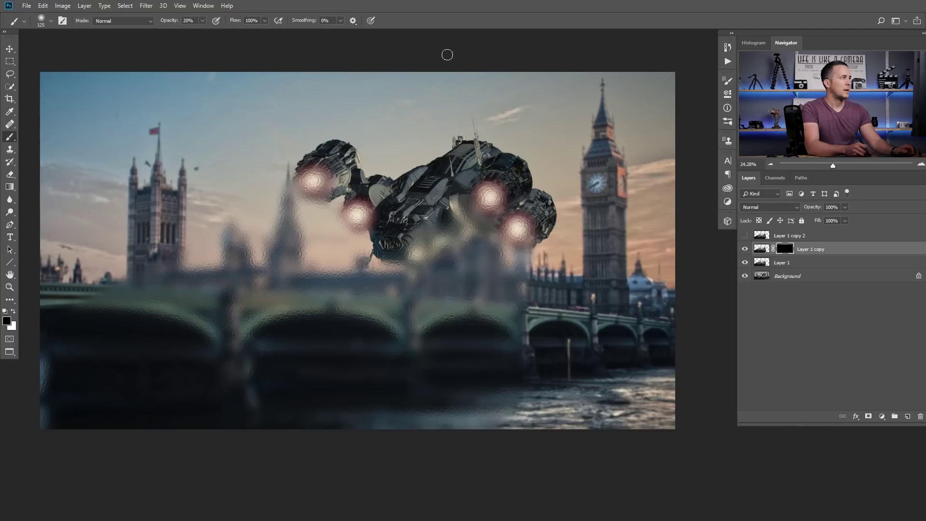
pyautogui.moveTo(169, 21); pyautogui.dragTo(217, 22)
# Paint white on the mask to reveal heat haze behind the left and right engines
pyautogui.moveTo(317, 191)
pyautogui.mouseDown()
pyautogui.moveTo(299, 175)
pyautogui.moveTo(303, 188)
pyautogui.moveTo(327, 183)
pyautogui.moveTo(313, 164)
pyautogui.moveTo(305, 187)
pyautogui.moveTo(320, 183)
pyautogui.moveTo(321, 169)
pyautogui.moveTo(304, 169)
pyautogui.moveTo(319, 187)
pyautogui.mouseUp()
pyautogui.press('x')
pyautogui.moveTo(375, 212)
pyautogui.mouseDown()
pyautogui.moveTo(389, 234)
pyautogui.moveTo(376, 234)
pyautogui.moveTo(385, 223)
pyautogui.moveTo(397, 225)
pyautogui.moveTo(379, 229)
pyautogui.moveTo(396, 233)
pyautogui.mouseUp()
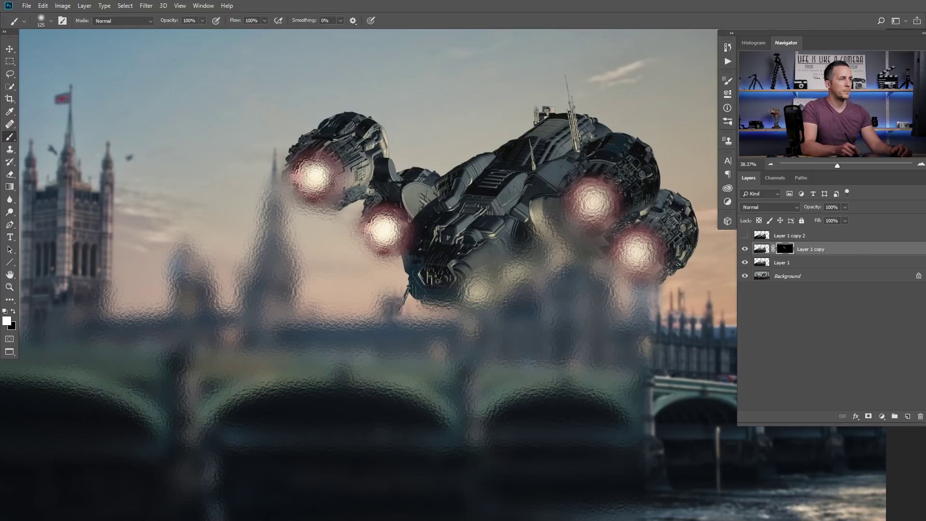
pyautogui.moveTo(591, 206); pyautogui.dragTo(585, 214)
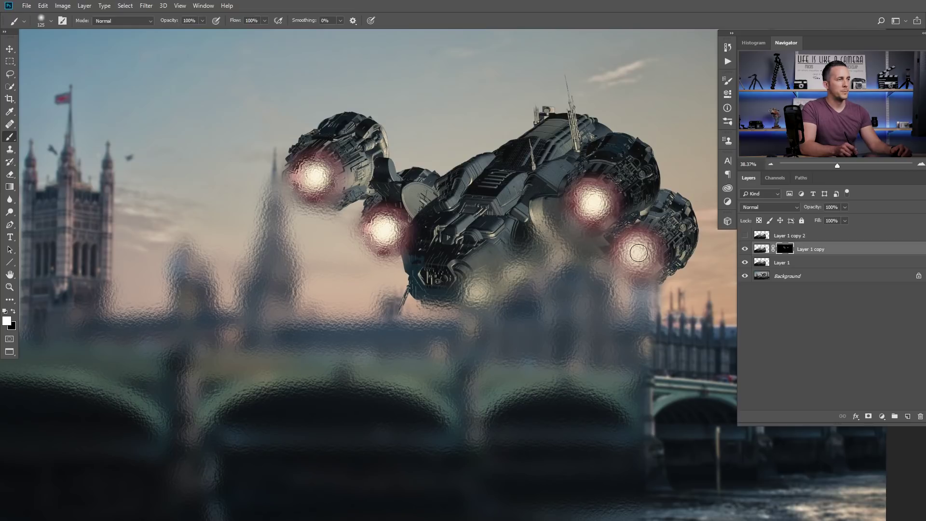
pyautogui.moveTo(639, 253)
pyautogui.mouseDown()
pyautogui.moveTo(628, 254)
pyautogui.moveTo(638, 252)
pyautogui.mouseUp()
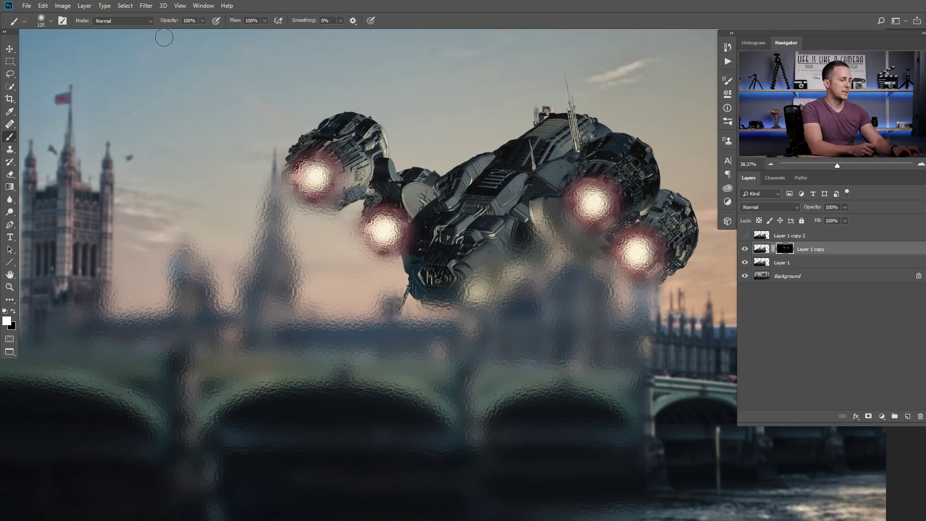
# With a larger brush at 50% opacity, reveal more distortion around the ship, then enlarge the brush to 2520 px
pyautogui.press('5')
pyautogui.press(']')
pyautogui.press(']')
pyautogui.press(']')
pyautogui.press(']')
pyautogui.press(']')
pyautogui.press(']')
pyautogui.press(']')
pyautogui.press(']')
pyautogui.press(']')
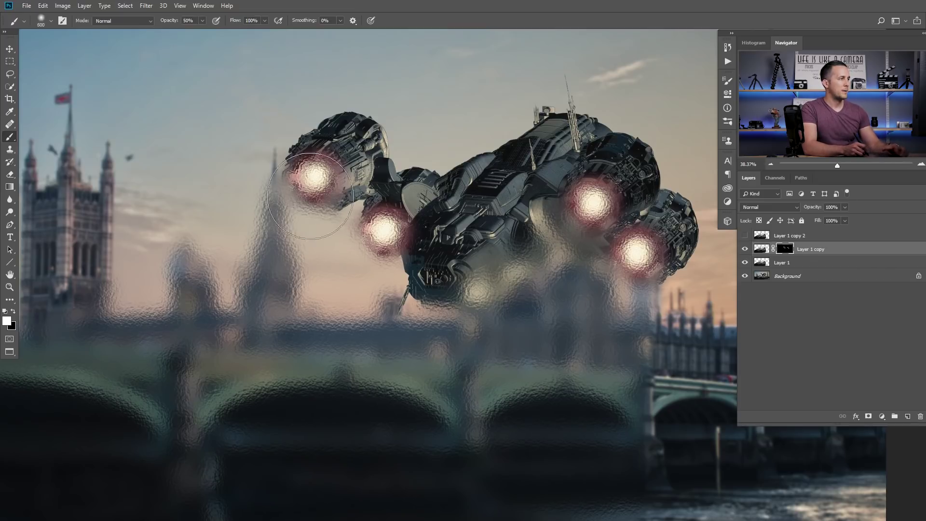
pyautogui.scroll(-3, 318, 198)
pyautogui.moveTo(338, 200)
pyautogui.mouseDown()
pyautogui.moveTo(317, 212)
pyautogui.moveTo(326, 204)
pyautogui.moveTo(303, 230)
pyautogui.moveTo(339, 202)
pyautogui.moveTo(307, 237)
pyautogui.moveTo(371, 236)
pyautogui.mouseUp()
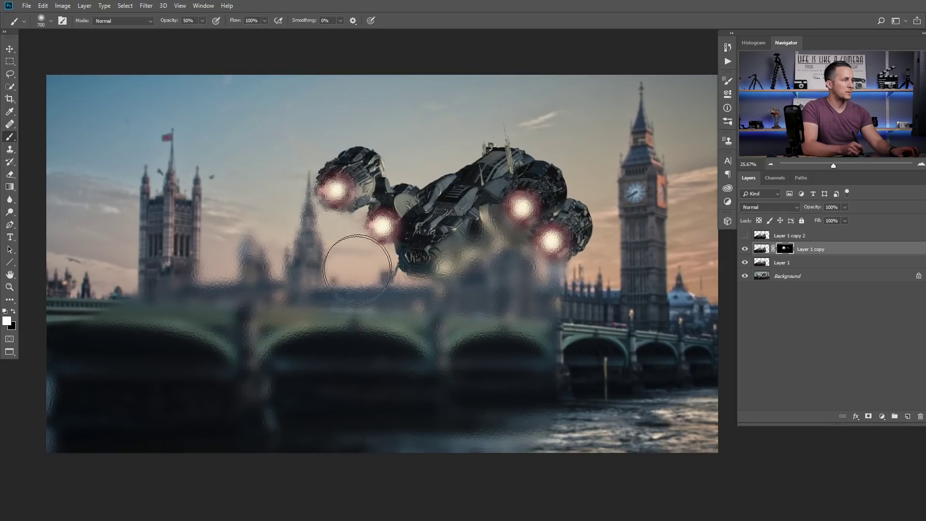
pyautogui.moveTo(357, 269)
pyautogui.mouseDown()
pyautogui.moveTo(512, 232)
pyautogui.moveTo(518, 216)
pyautogui.moveTo(417, 284)
pyautogui.moveTo(504, 223)
pyautogui.moveTo(452, 275)
pyautogui.moveTo(528, 217)
pyautogui.moveTo(488, 259)
pyautogui.moveTo(555, 249)
pyautogui.moveTo(548, 280)
pyautogui.mouseUp()
pyautogui.rightClick(555, 268)
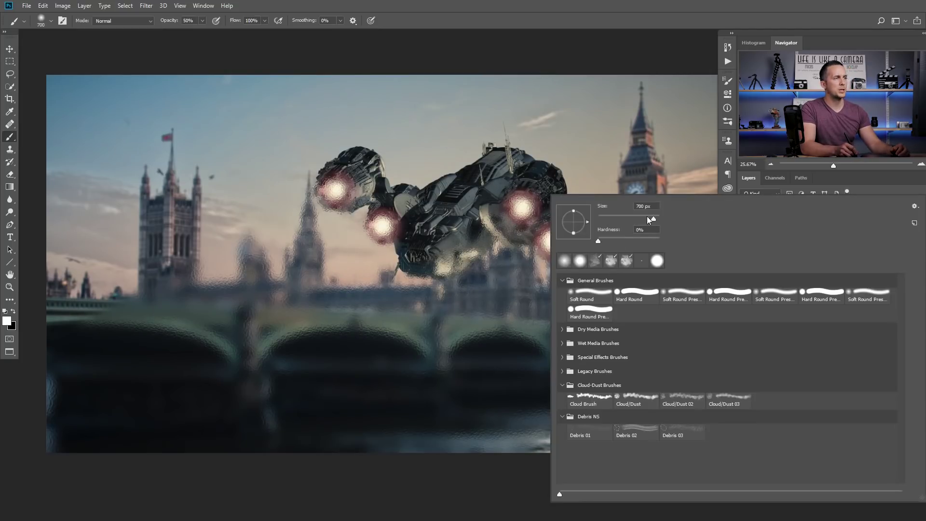
pyautogui.moveTo(647, 216); pyautogui.dragTo(655, 218)
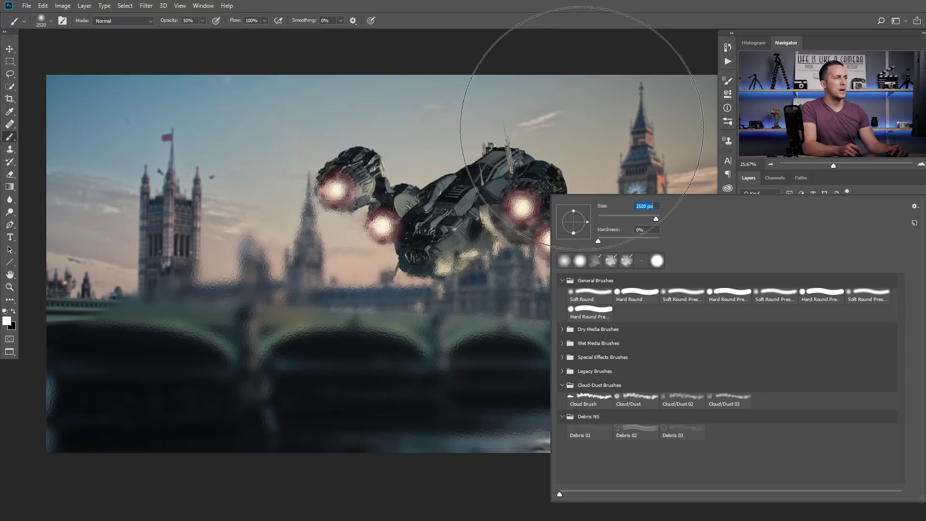
pyautogui.press('Return')
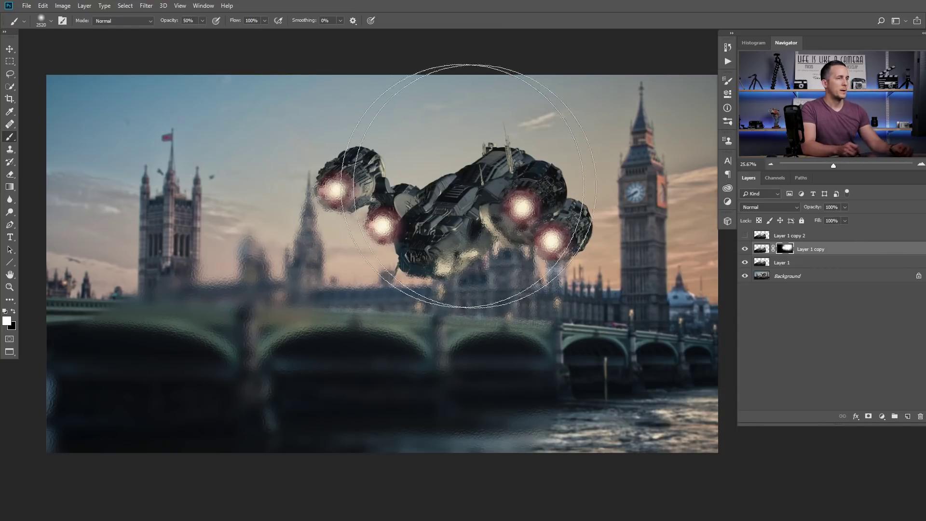
# View Layer 1 copy's mask alone, paint white around the ship, and undo the stray grey strokes
pyautogui.keyDown('alt'); pyautogui.click(784, 249); pyautogui.keyUp('alt')
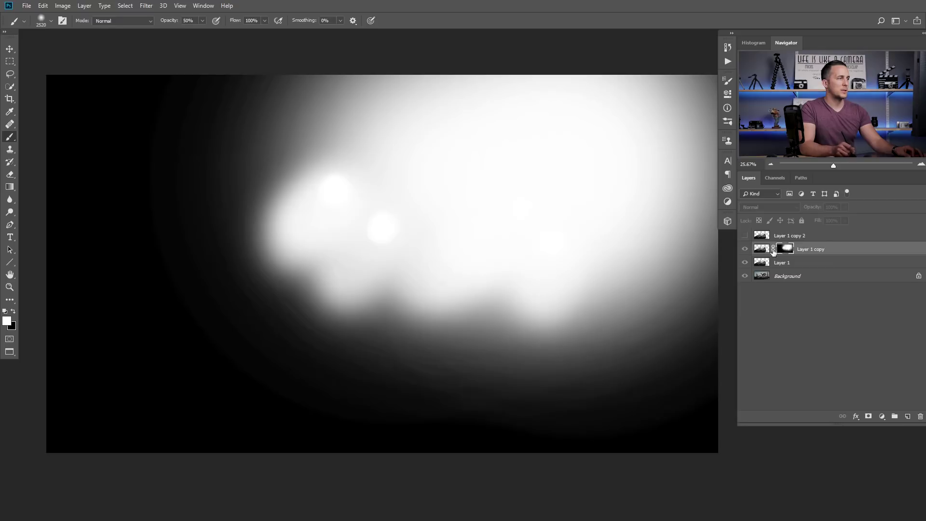
pyautogui.moveTo(506, 207); pyautogui.dragTo(489, 198)
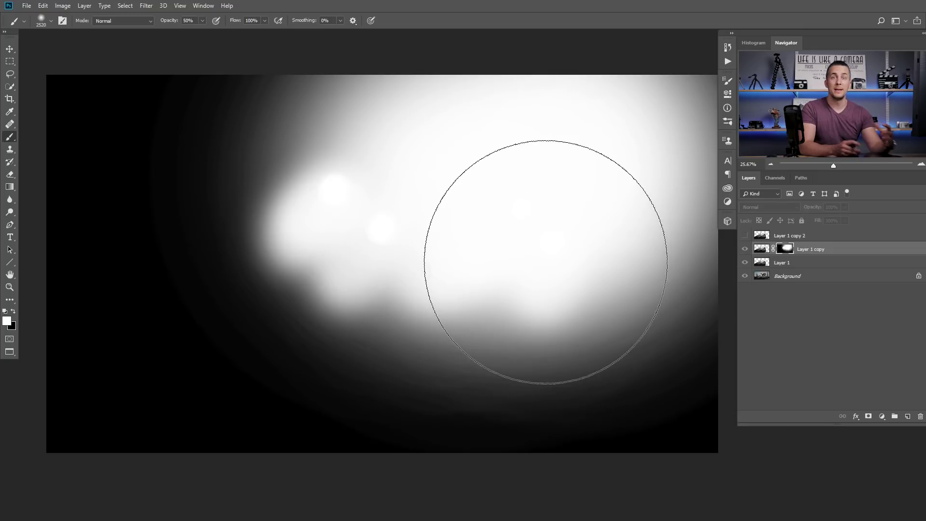
pyautogui.press('[')
pyautogui.press('[')
pyautogui.press('[')
pyautogui.press('[')
pyautogui.press('[')
pyautogui.press('[')
pyautogui.press('[')
pyautogui.press('[')
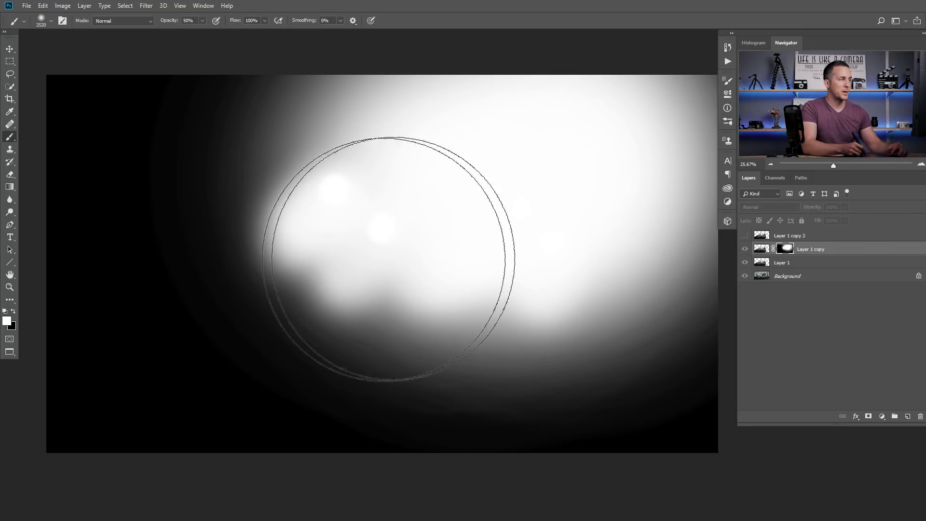
pyautogui.press('[')
pyautogui.press('[')
pyautogui.press('[')
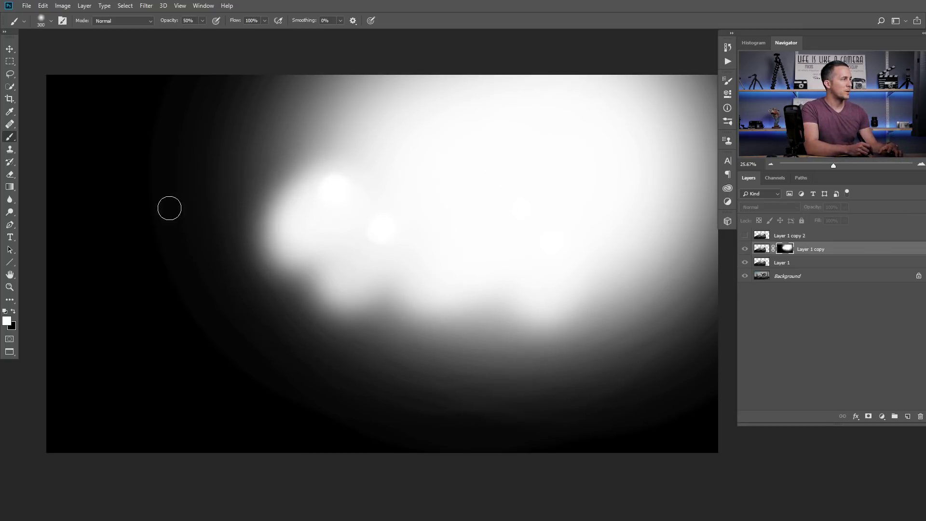
pyautogui.moveTo(138, 210); pyautogui.dragTo(164, 227)
pyautogui.hotkey('ctrl', 'z')
pyautogui.press(']')
pyautogui.press(']')
pyautogui.press(']')
pyautogui.press(']')
pyautogui.press(']')
pyautogui.press(']')
pyautogui.press(']')
pyautogui.press(']')
pyautogui.press(']')
pyautogui.press(']')
pyautogui.press(']')
pyautogui.press(']')
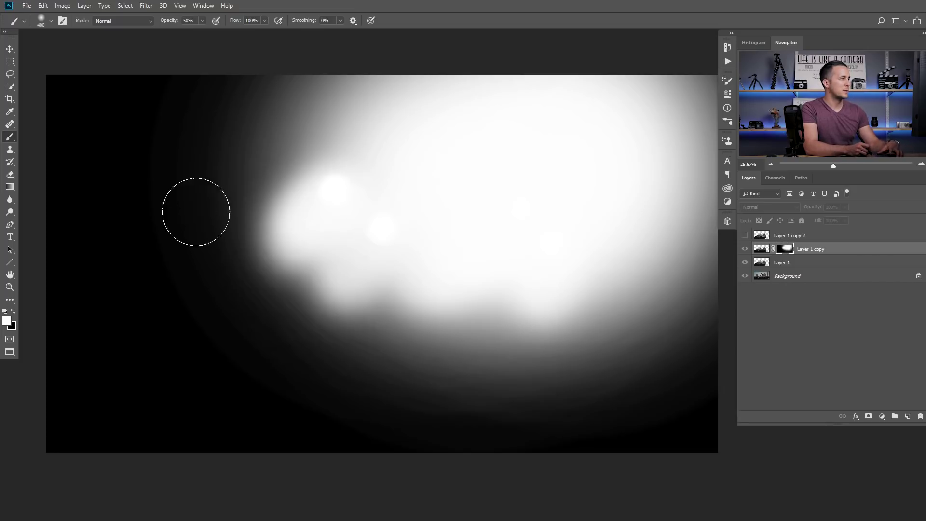
pyautogui.click(204, 197)
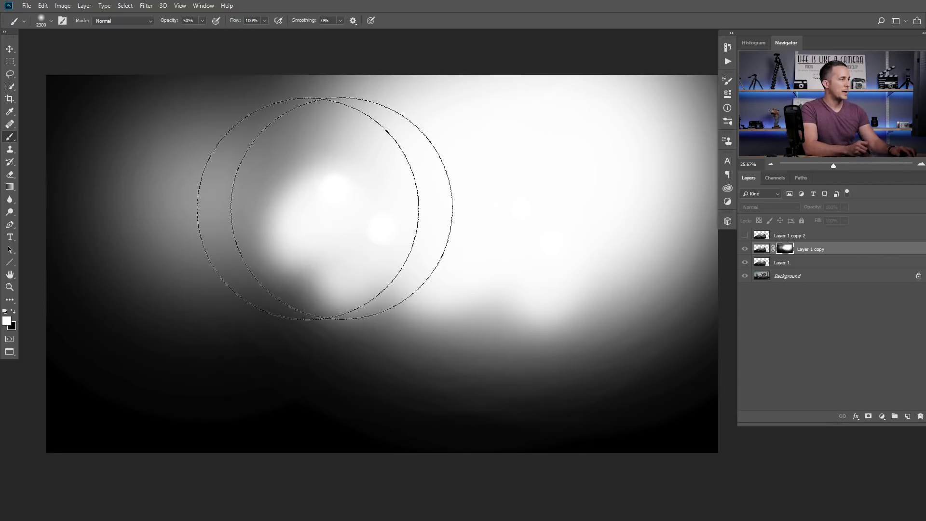
pyautogui.hotkey('ctrl', 'z')
# Return to the composite, shrink the brush to 600, select Layer 1 and switch to black
pyautogui.keyDown('alt'); pyautogui.click(789, 248); pyautogui.keyUp('alt')
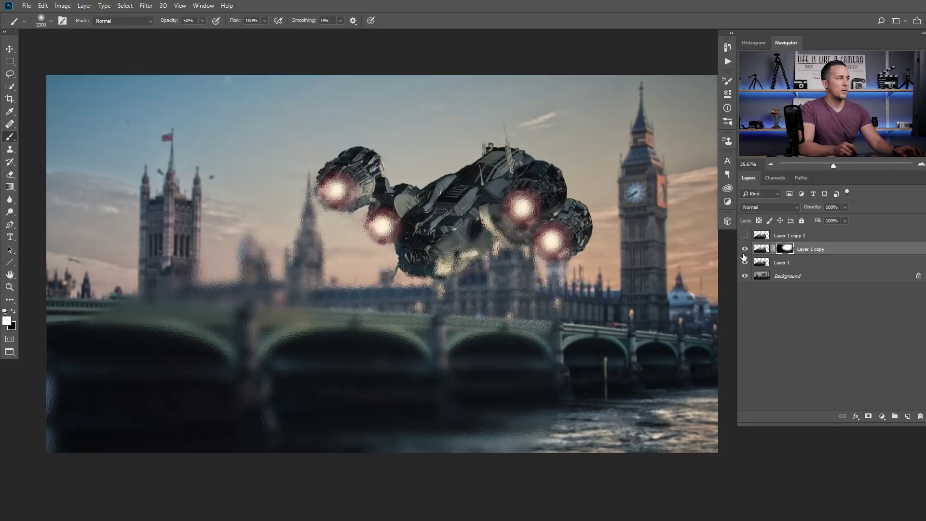
pyautogui.press('[')
pyautogui.press('[')
pyautogui.press('[')
pyautogui.press('[')
pyautogui.press('[')
pyautogui.press('[')
pyautogui.press('[')
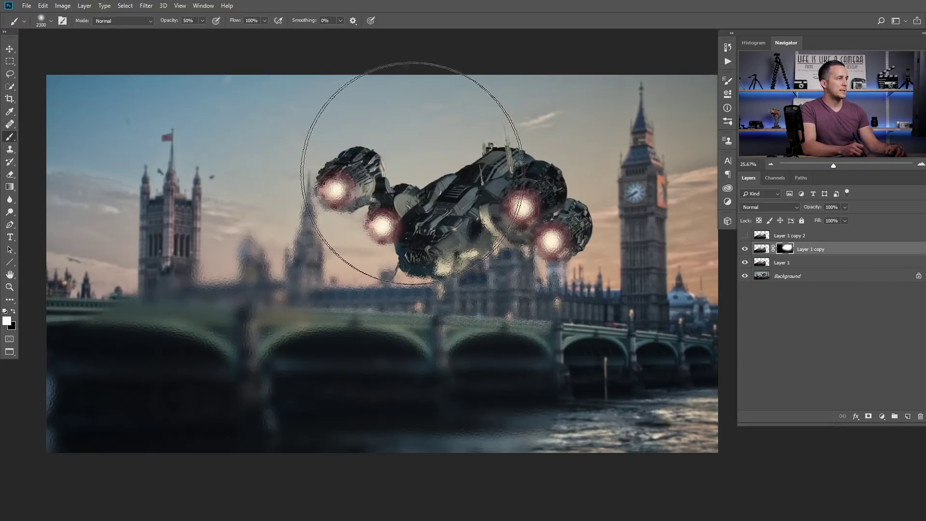
pyautogui.press('[')
pyautogui.press('[')
pyautogui.press('[')
pyautogui.press('[')
pyautogui.press('[')
pyautogui.press('[')
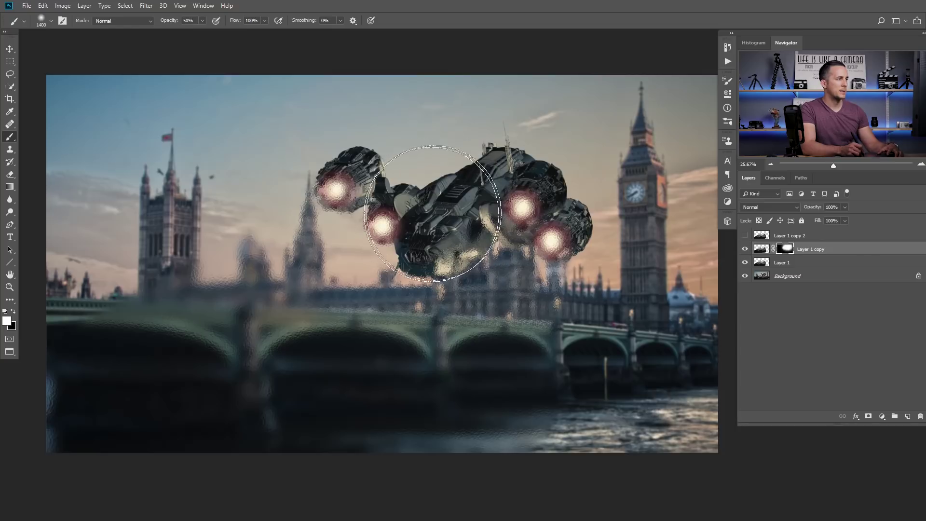
pyautogui.keyDown('ctrl'); pyautogui.click(486, 260); pyautogui.keyUp('ctrl')
pyautogui.press('[')
pyautogui.press('[')
pyautogui.press('[')
pyautogui.press('[')
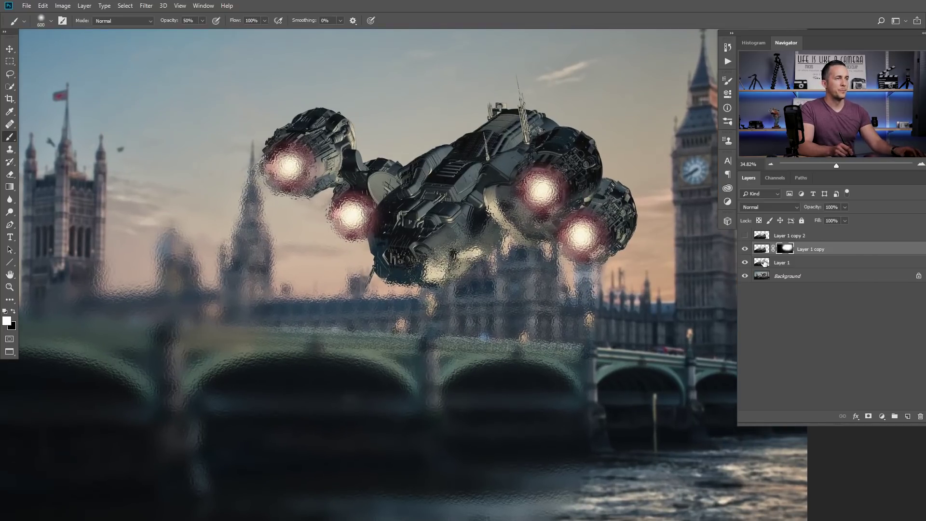
pyautogui.click(772, 266)
pyautogui.press('x')
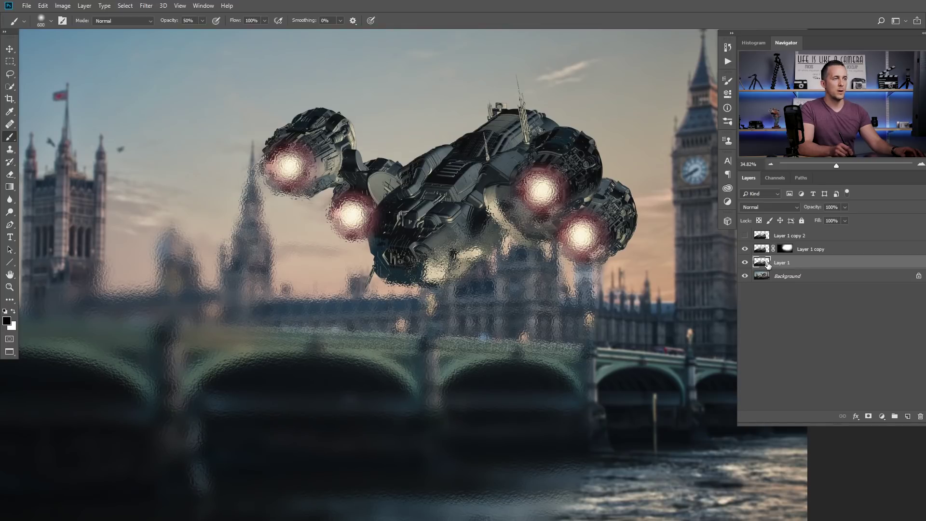
# Add a mask to Layer 1 and paint black over the bridge's right end and the ship's underside
pyautogui.click(869, 416)
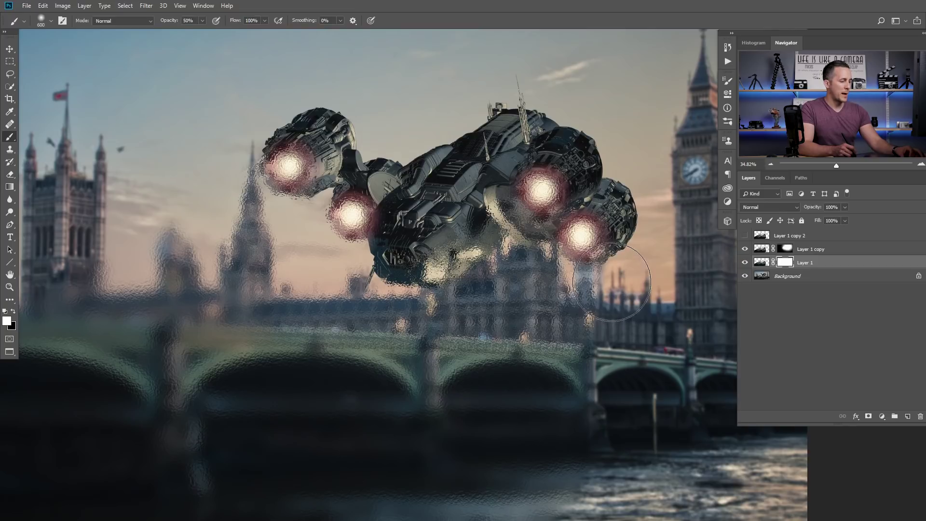
pyautogui.moveTo(613, 284)
pyautogui.mouseDown()
pyautogui.moveTo(615, 386)
pyautogui.moveTo(621, 285)
pyautogui.moveTo(619, 393)
pyautogui.moveTo(623, 275)
pyautogui.moveTo(622, 410)
pyautogui.mouseUp()
pyautogui.moveTo(600, 496); pyautogui.dragTo(593, 321)
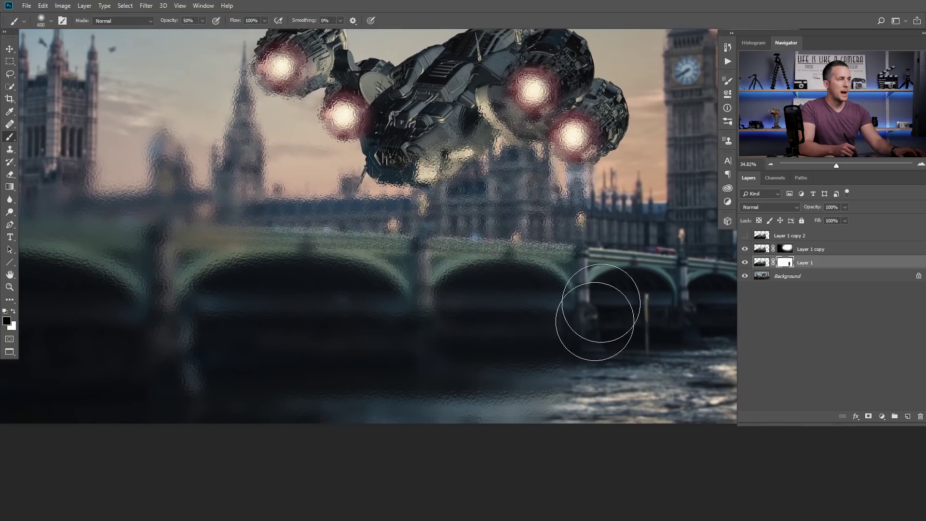
pyautogui.scroll(2, 601, 214)
pyautogui.press('[')
pyautogui.press('[')
pyautogui.press('[')
pyautogui.press('[')
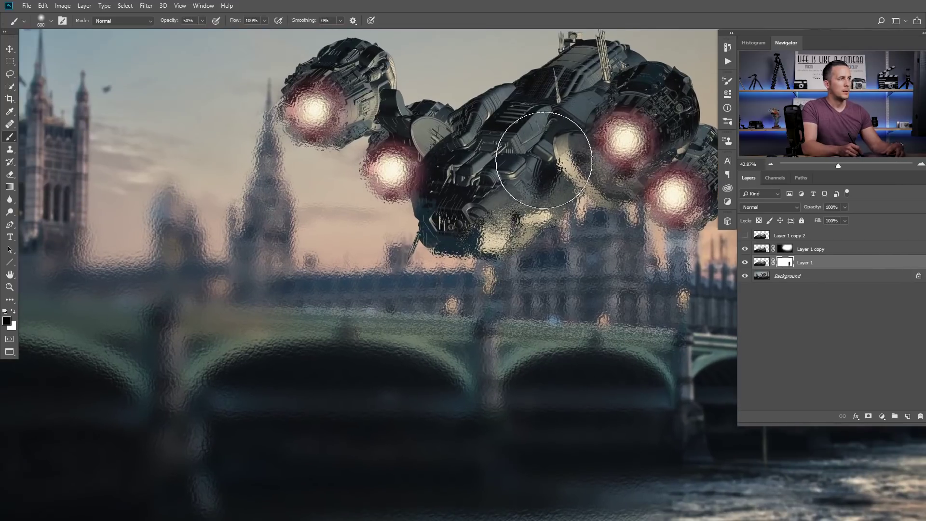
pyautogui.moveTo(549, 153)
pyautogui.mouseDown()
pyautogui.moveTo(506, 179)
pyautogui.moveTo(563, 142)
pyautogui.moveTo(478, 208)
pyautogui.moveTo(417, 207)
pyautogui.mouseUp()
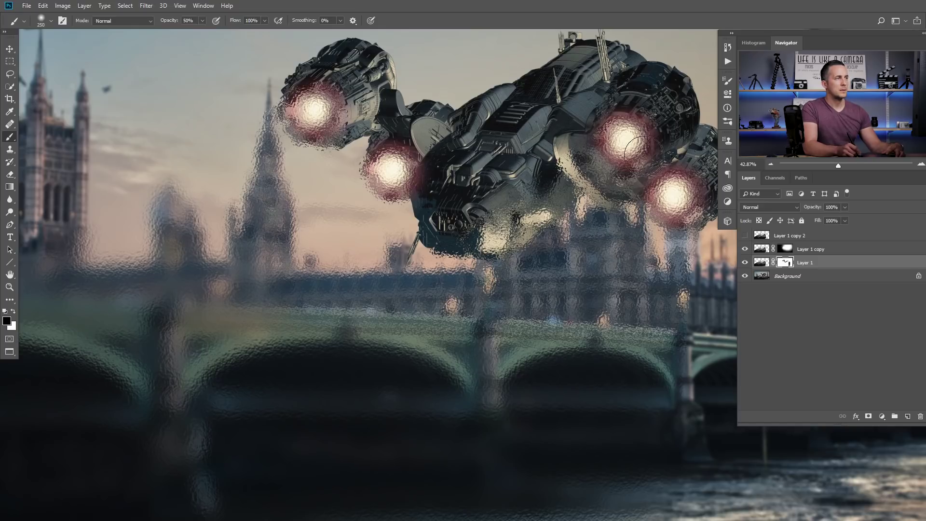
pyautogui.moveTo(644, 156); pyautogui.dragTo(536, 160)
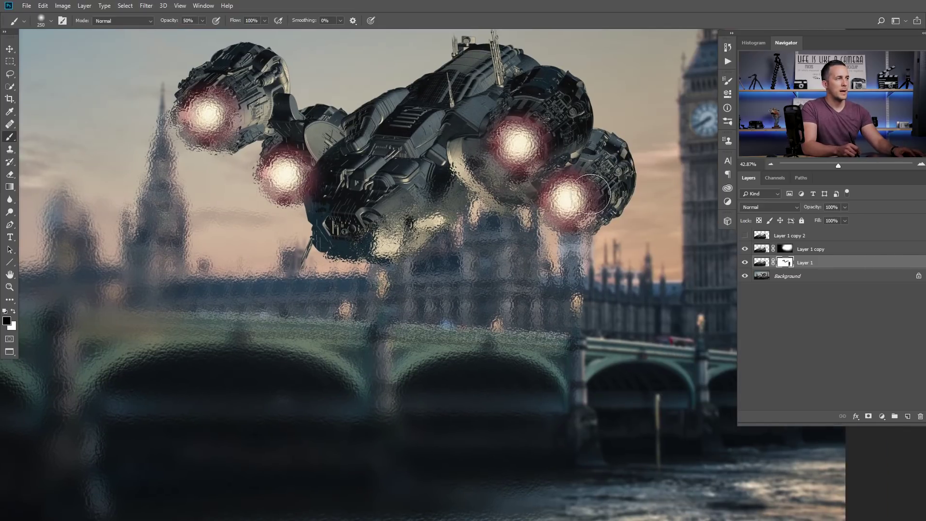
pyautogui.moveTo(311, 201); pyautogui.dragTo(491, 195)
pyautogui.hotkey('ctrl', '0')
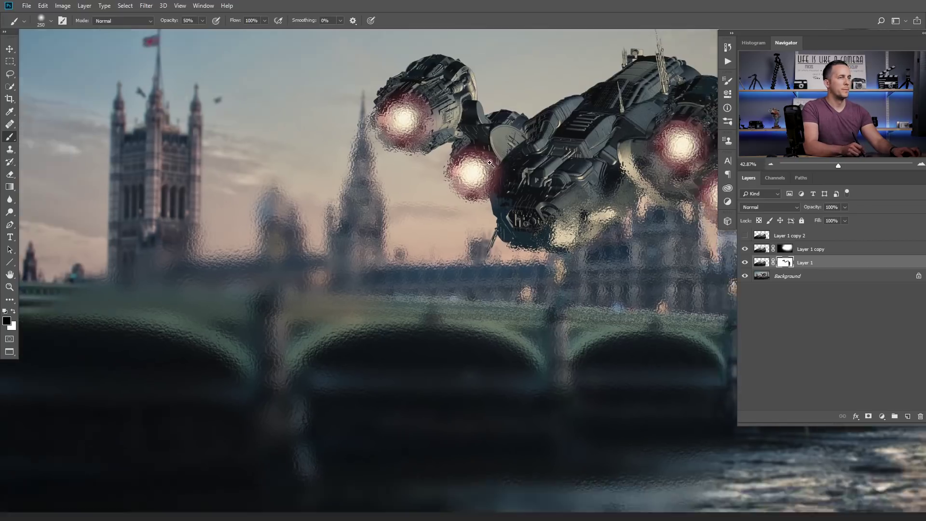
# Group Layer 1 and Layer 1 copy into Group 1 and add a mask to the group
pyautogui.click(762, 262)
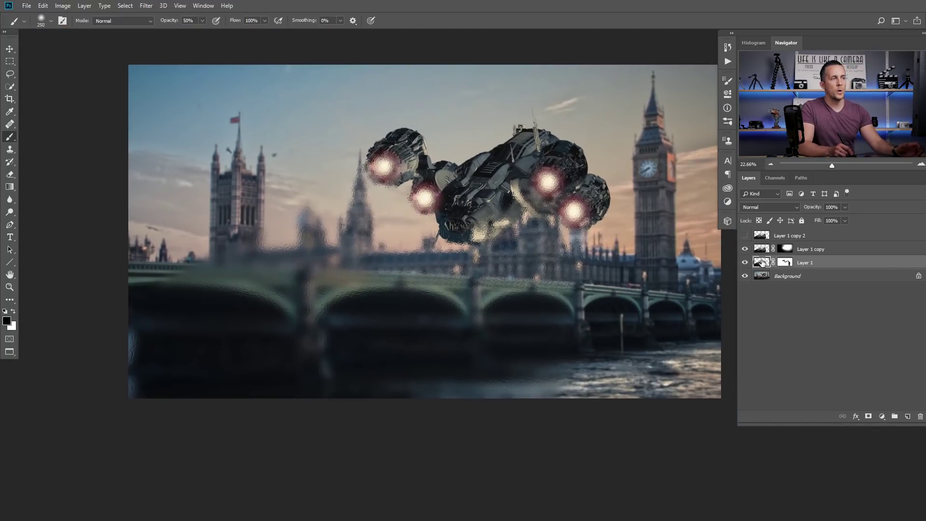
pyautogui.keyDown('shift'); pyautogui.click(764, 250); pyautogui.keyUp('shift')
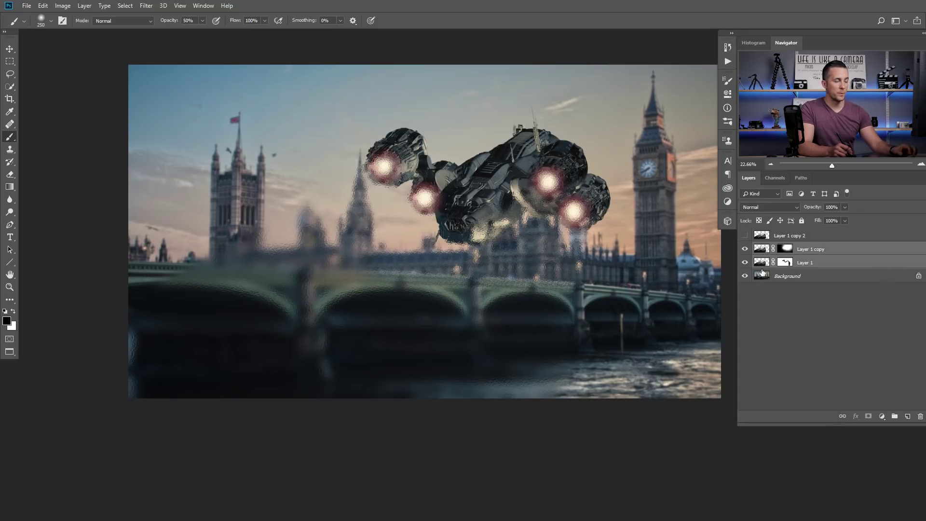
pyautogui.hotkey('ctrl', 'g')
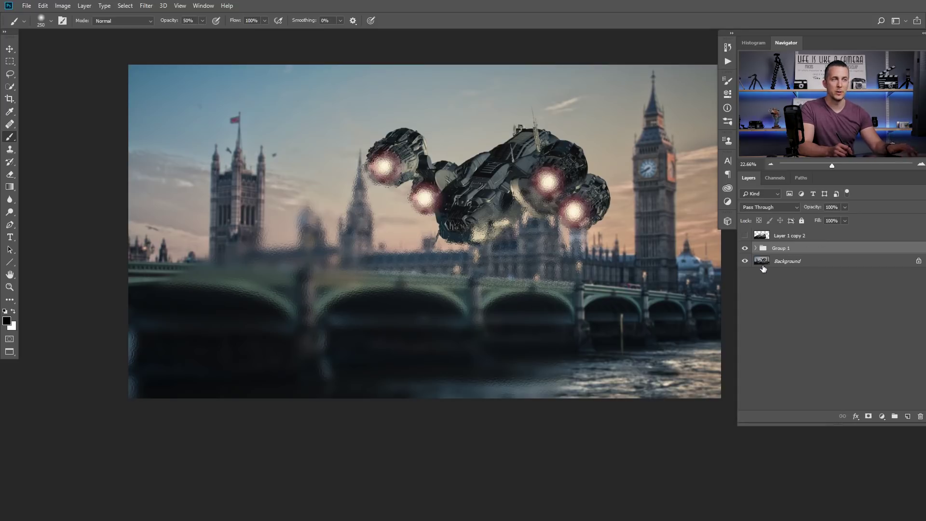
pyautogui.click(868, 416)
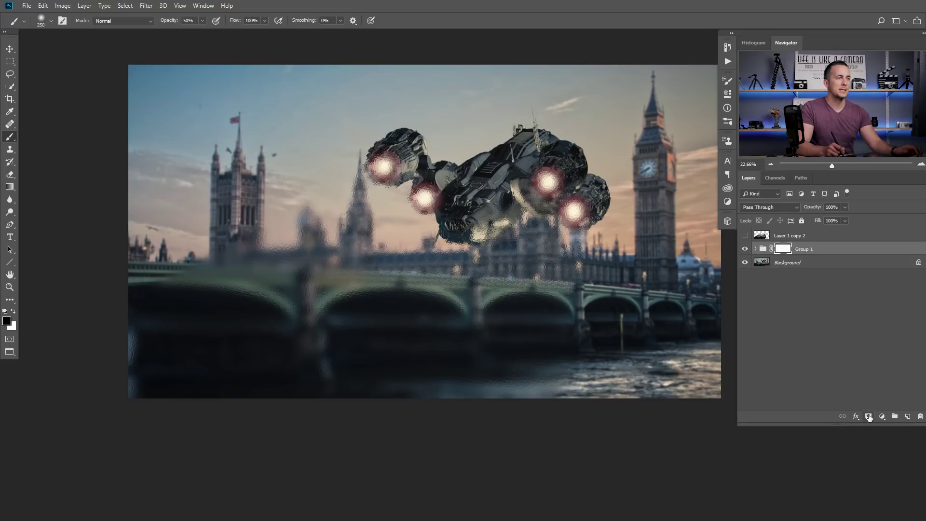
# Paint black on Group 1's mask with a 700–1200 px brush to clear the glass texture over the river
pyautogui.scroll(5, 565, 281)
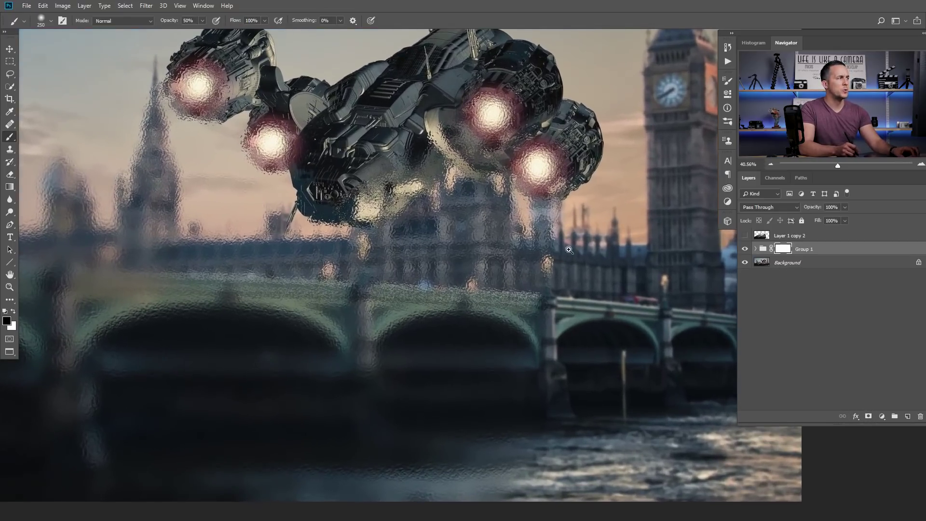
pyautogui.press(']')
pyautogui.press(']')
pyautogui.press(']')
pyautogui.press(']')
pyautogui.press(']')
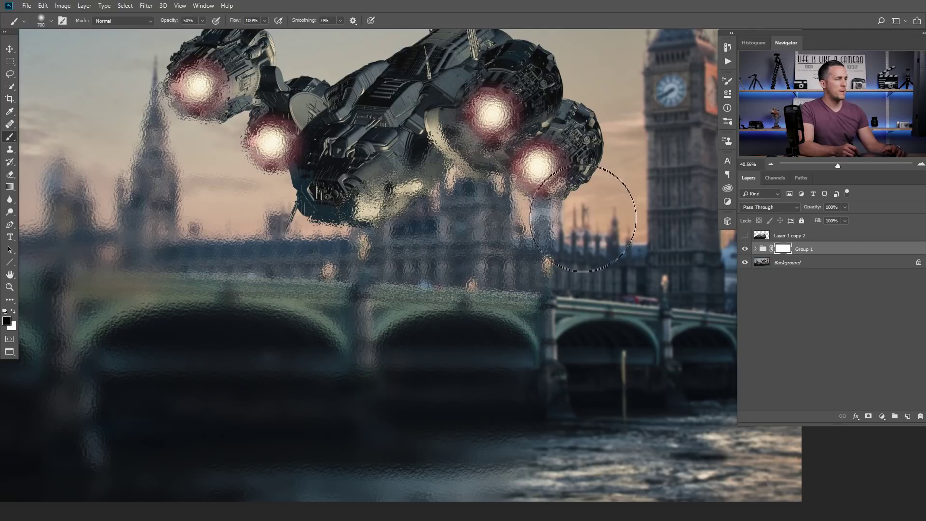
pyautogui.moveTo(601, 213)
pyautogui.mouseDown()
pyautogui.moveTo(603, 263)
pyautogui.moveTo(587, 369)
pyautogui.moveTo(598, 212)
pyautogui.moveTo(572, 456)
pyautogui.mouseUp()
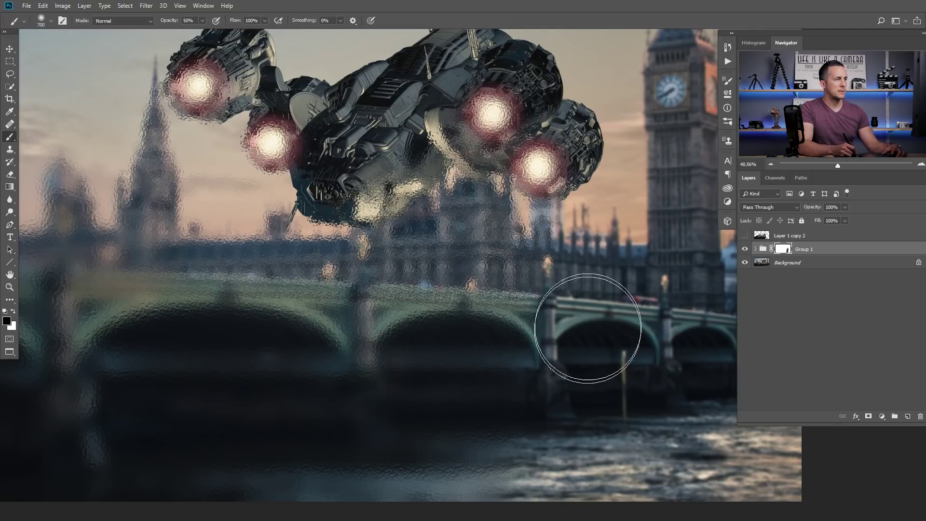
pyautogui.press(']')
pyautogui.press(']')
pyautogui.press(']')
pyautogui.press(']')
pyautogui.press(']')
pyautogui.press(']')
pyautogui.press(']')
pyautogui.press(']')
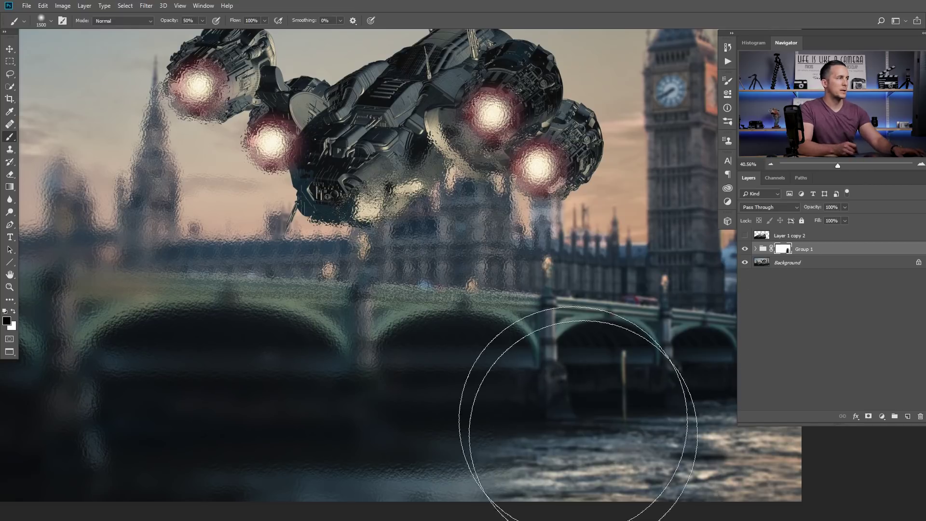
pyautogui.moveTo(365, 287); pyautogui.dragTo(648, 364)
pyautogui.press('[')
pyautogui.press('[')
pyautogui.press('[')
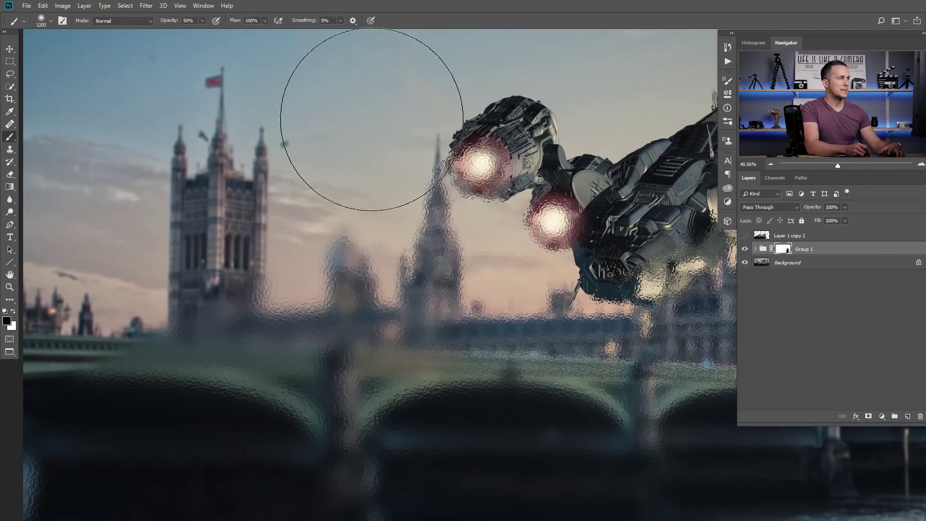
pyautogui.moveTo(201, 244); pyautogui.dragTo(420, 141)
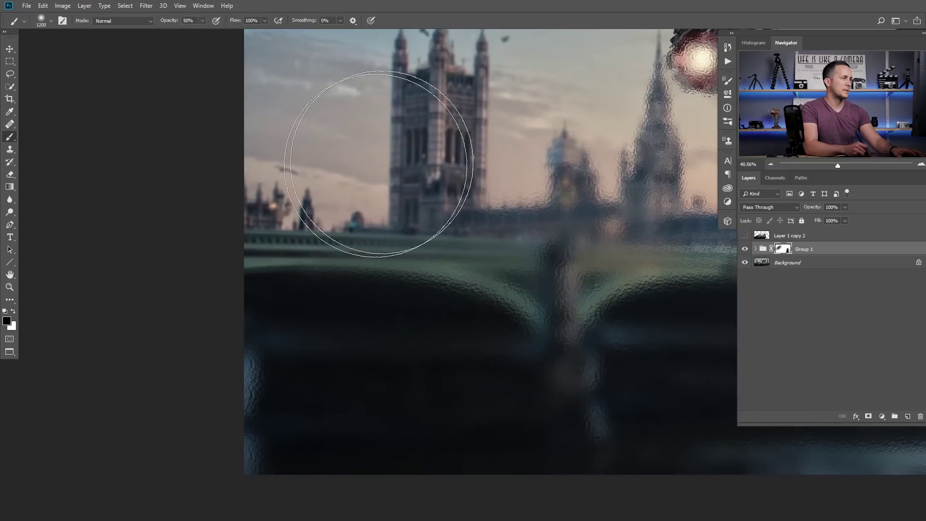
pyautogui.moveTo(482, 193); pyautogui.dragTo(193, 323)
pyautogui.moveTo(444, 331); pyautogui.dragTo(305, 335)
# Drop the brush opacity to 20% and paint over the ship's underside with a smaller brush
pyautogui.press('2')
pyautogui.press('[')
pyautogui.press('[')
pyautogui.press('[')
pyautogui.press('[')
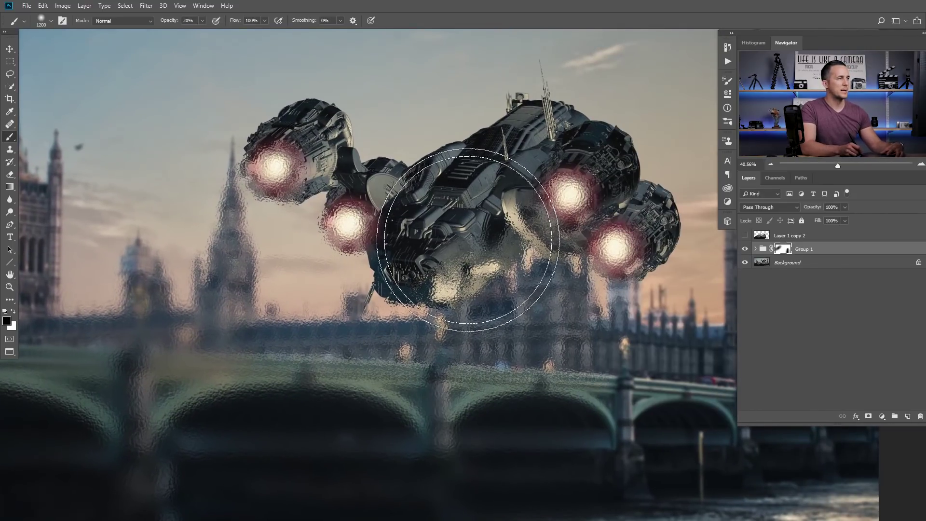
pyautogui.moveTo(474, 232)
pyautogui.mouseDown()
pyautogui.moveTo(427, 274)
pyautogui.moveTo(445, 251)
pyautogui.moveTo(428, 269)
pyautogui.moveTo(439, 261)
pyautogui.moveTo(392, 228)
pyautogui.mouseUp()
pyautogui.press('[')
pyautogui.press('[')
pyautogui.press('[')
pyautogui.press('[')
pyautogui.press('[')
pyautogui.press('[')
pyautogui.press('[')
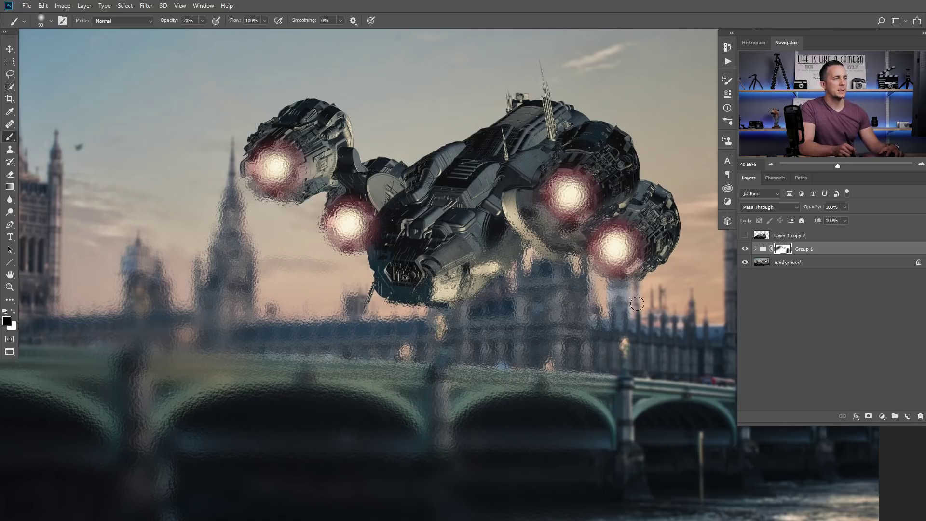
# Zoom out and sweep a 1500 px, 20% opacity stroke across the lower-left corner
pyautogui.moveTo(574, 325); pyautogui.dragTo(485, 292)
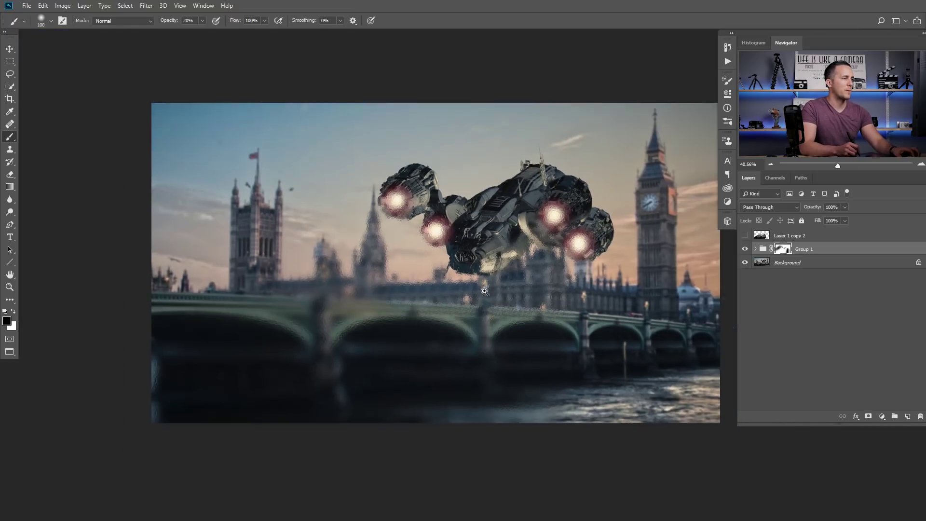
pyautogui.press(']')
pyautogui.press(']')
pyautogui.press(']')
pyautogui.press(']')
pyautogui.press(']')
pyautogui.press(']')
pyautogui.press(']')
pyautogui.press(']')
pyautogui.press(']')
pyautogui.press(']')
pyautogui.press(']')
pyautogui.press(']')
pyautogui.press(']')
pyautogui.press(']')
pyautogui.press(']')
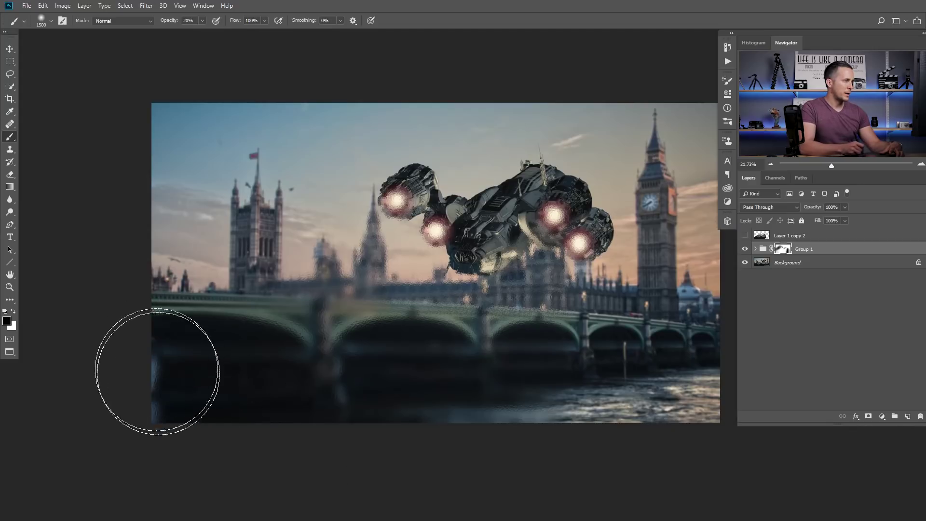
pyautogui.moveTo(390, 459); pyautogui.dragTo(203, 420)
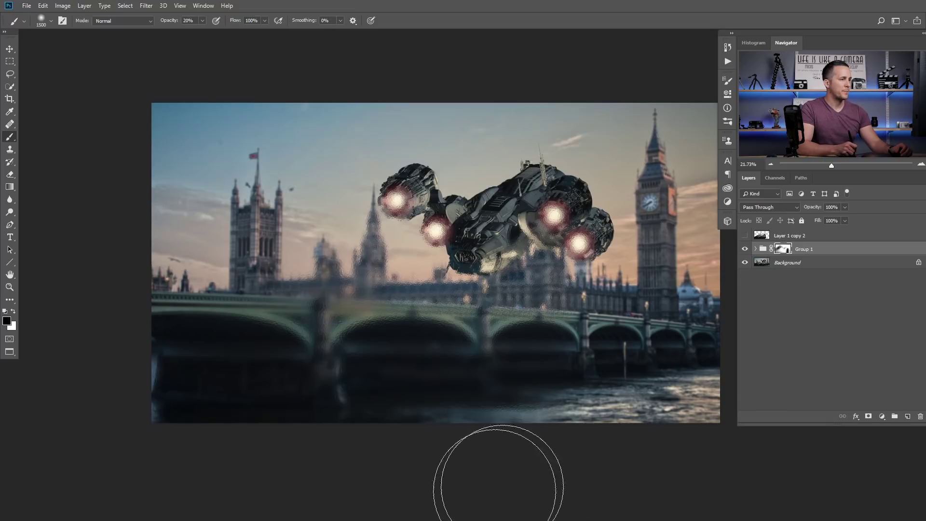
pyautogui.scroll(3, 400, 205)
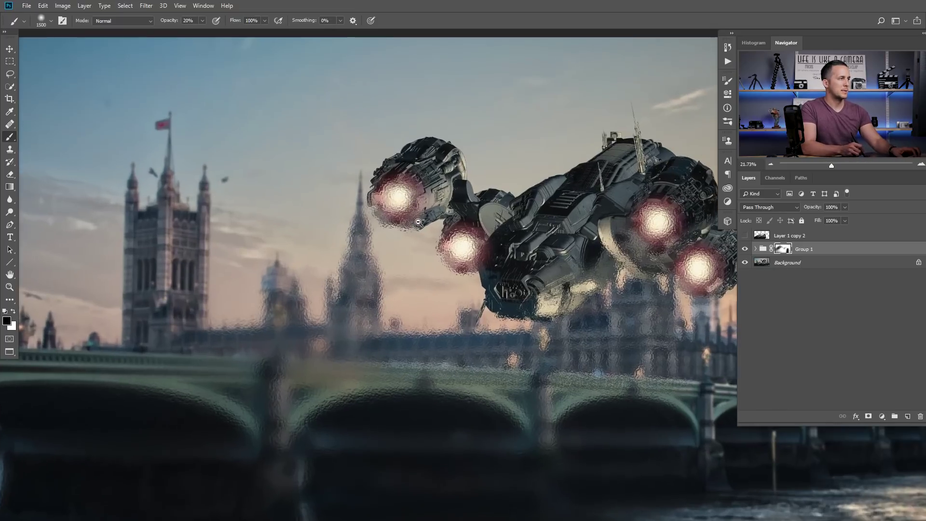
pyautogui.press('[')
pyautogui.press('[')
pyautogui.press('[')
pyautogui.press('[')
pyautogui.press('[')
pyautogui.press('[')
pyautogui.press('[')
pyautogui.press('[')
pyautogui.press('[')
pyautogui.press('0')
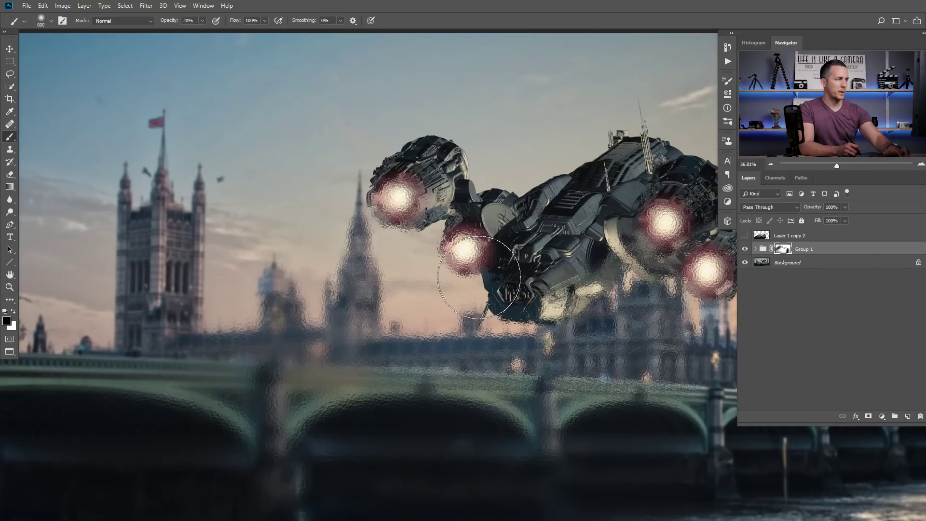
pyautogui.press('[')
pyautogui.press('[')
pyautogui.press('[')
pyautogui.press('[')
pyautogui.press('[')
pyautogui.press('[')
pyautogui.press('[')
pyautogui.press('[')
pyautogui.press('[')
pyautogui.scroll(3, 378, 175)
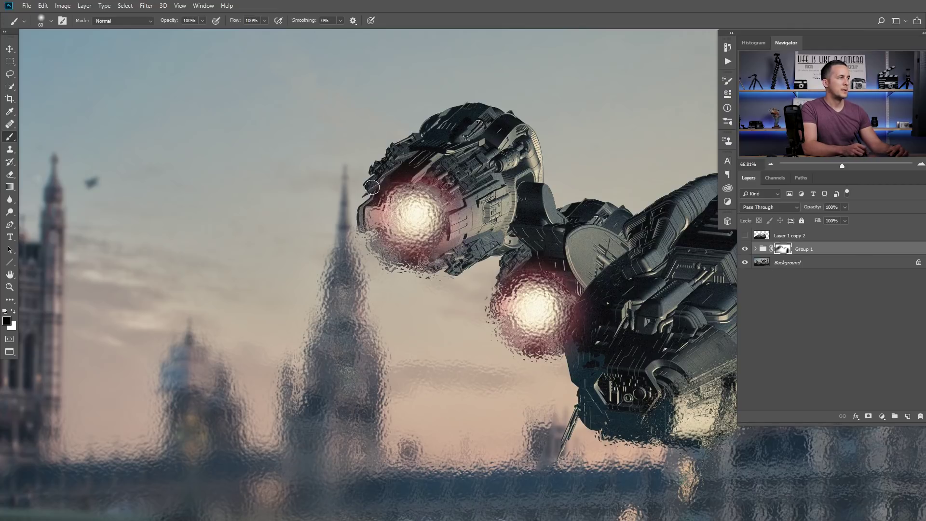
pyautogui.moveTo(531, 239); pyautogui.dragTo(399, 166)
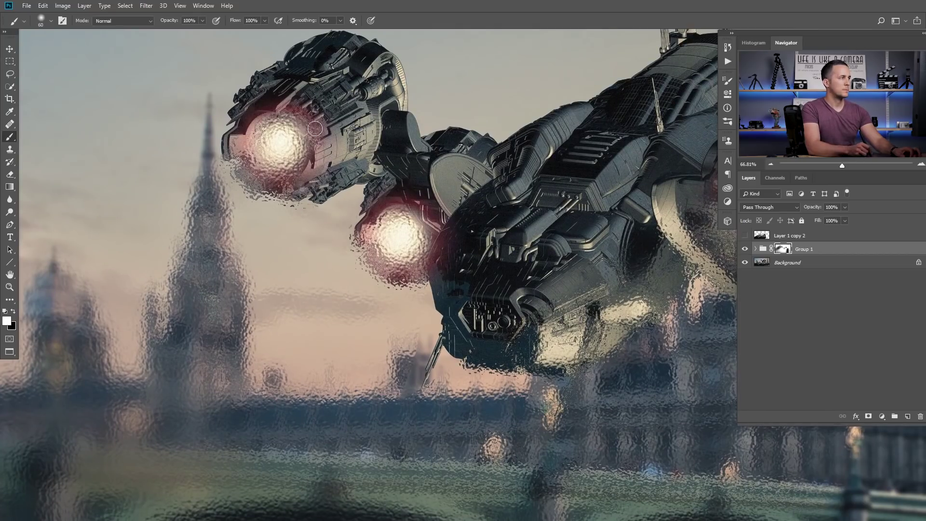
pyautogui.scroll(-2, 424, 197)
pyautogui.moveTo(484, 247)
pyautogui.mouseDown()
pyautogui.moveTo(454, 223)
pyautogui.moveTo(472, 279)
pyautogui.mouseUp()
pyautogui.scroll(-1, 464, 240)
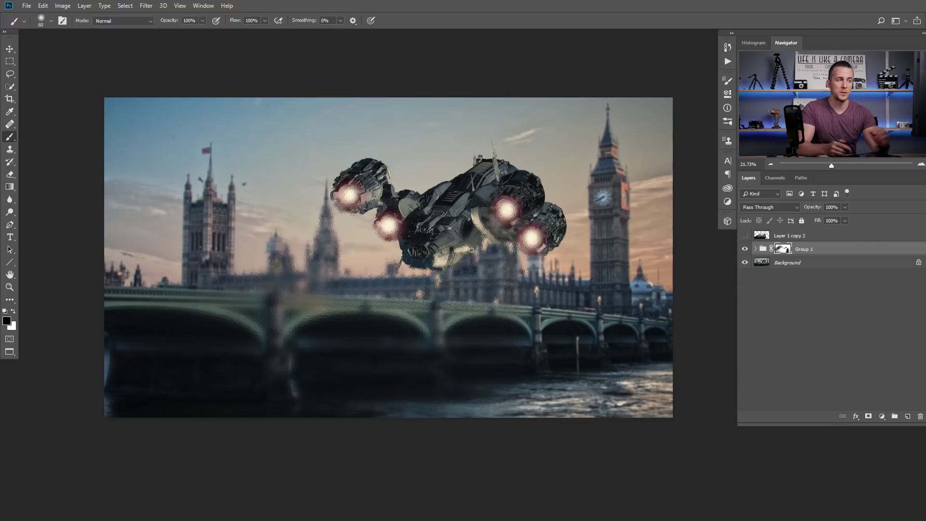
# Add a Curves layer clipped to Group 1, lifting its black point to 30
pyautogui.click(883, 416)
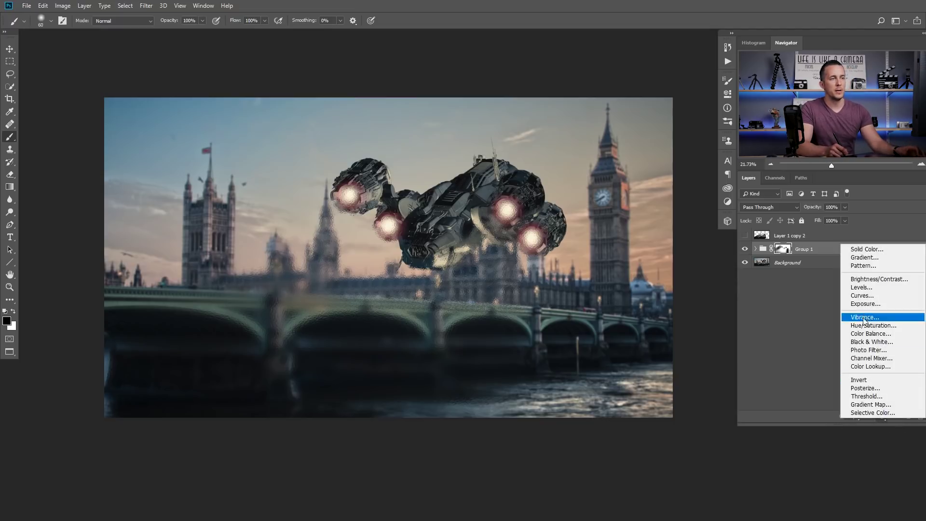
pyautogui.click(853, 299)
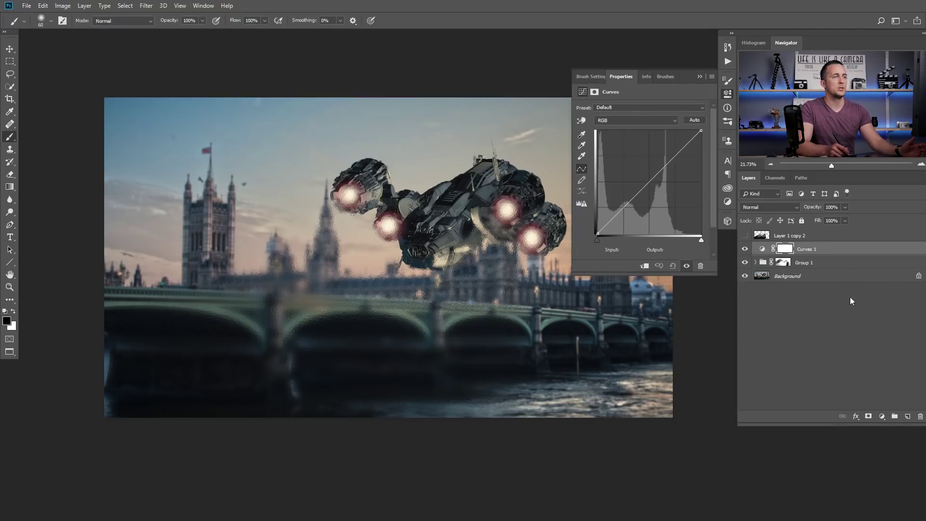
pyautogui.click(644, 266)
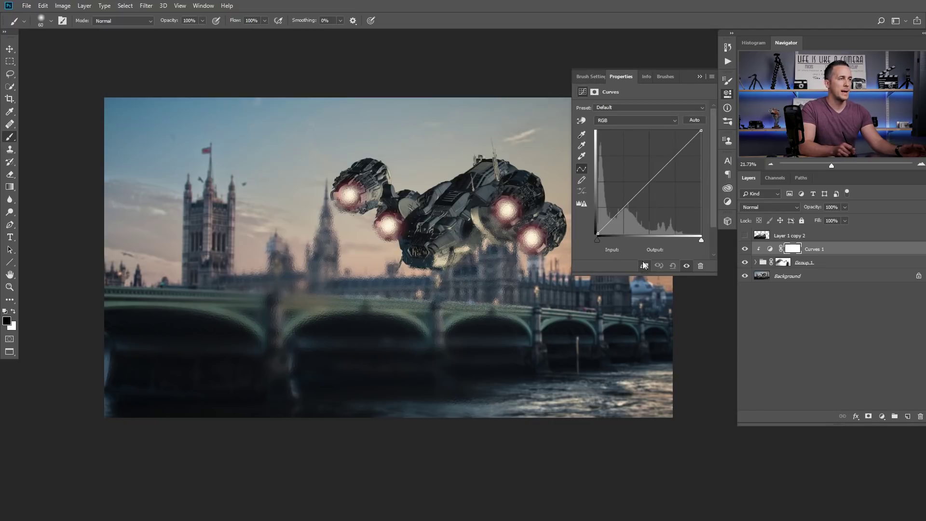
pyautogui.click(624, 208)
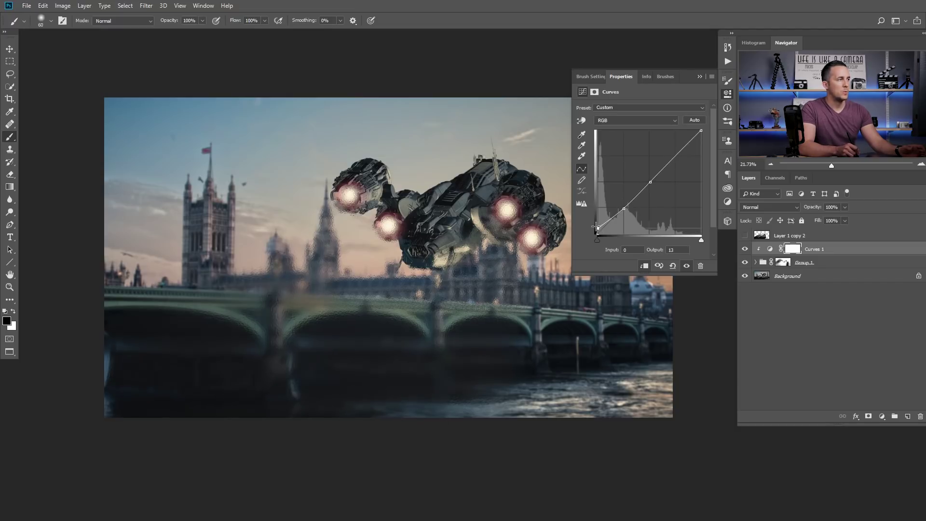
pyautogui.moveTo(596, 222)
pyautogui.mouseDown()
pyautogui.moveTo(593, 215)
pyautogui.moveTo(595, 222)
pyautogui.mouseUp()
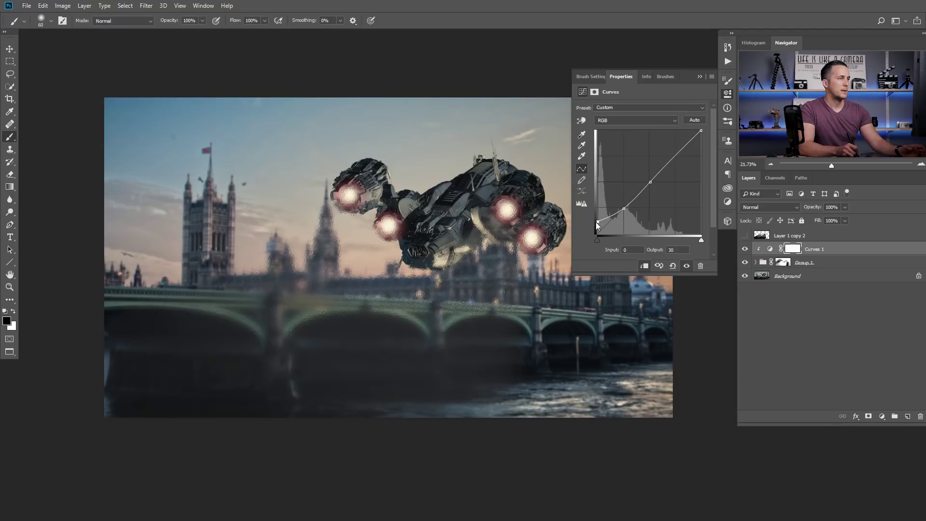
pyautogui.click(699, 76)
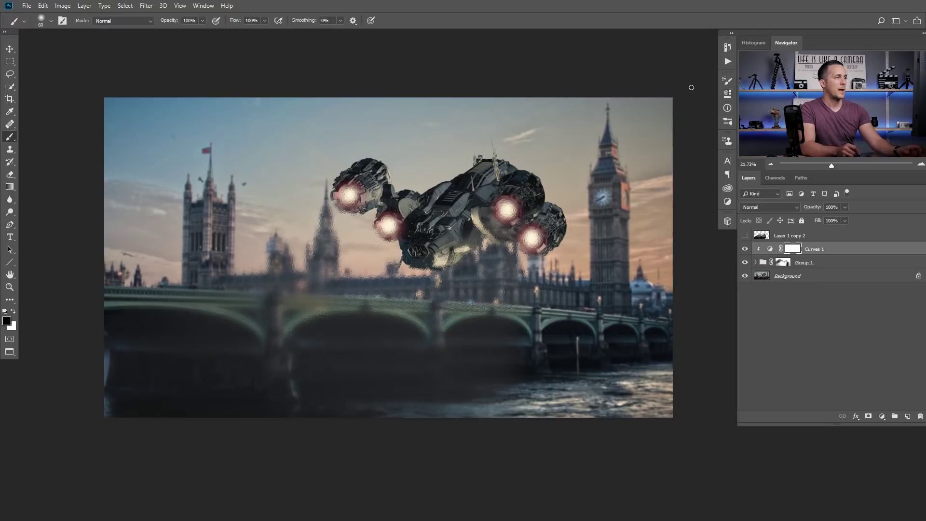
# Create Layer 2 above Curves 1 and set its blend mode to Color Burn
pyautogui.click(907, 415)
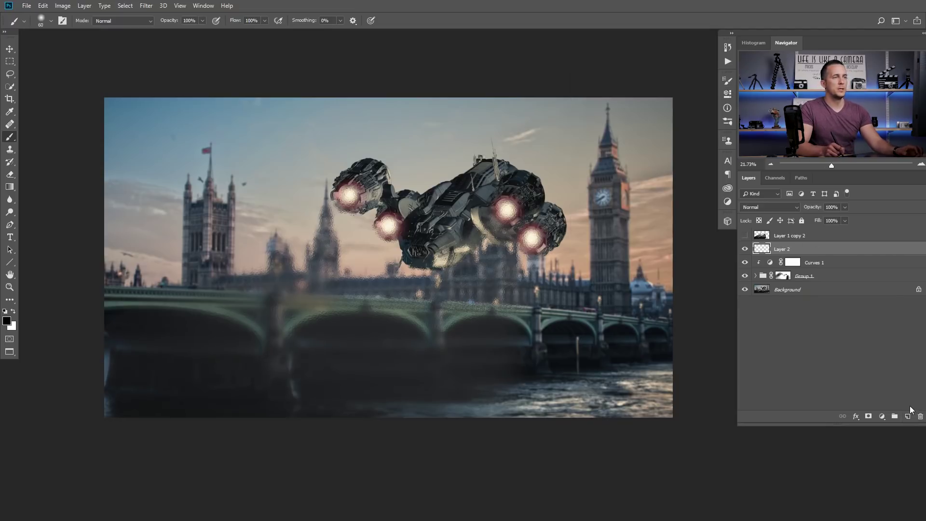
pyautogui.click(755, 210)
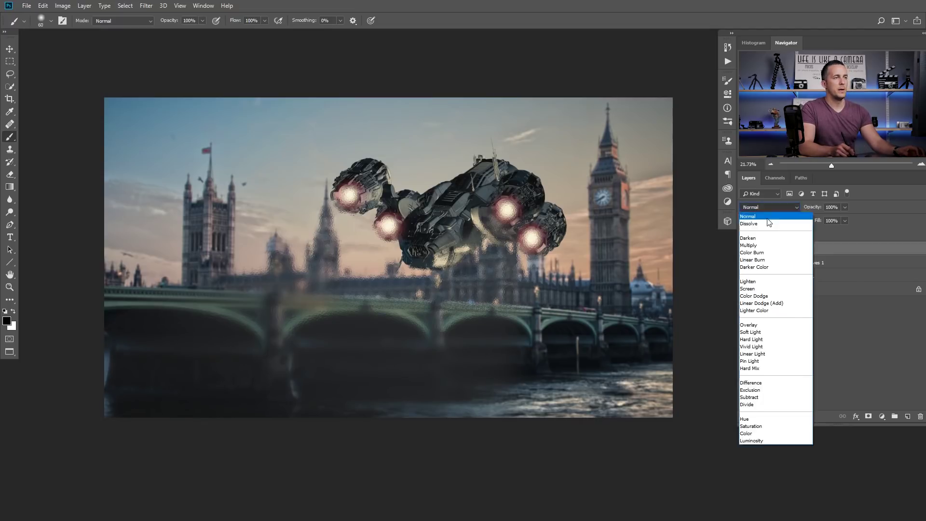
pyautogui.click(767, 253)
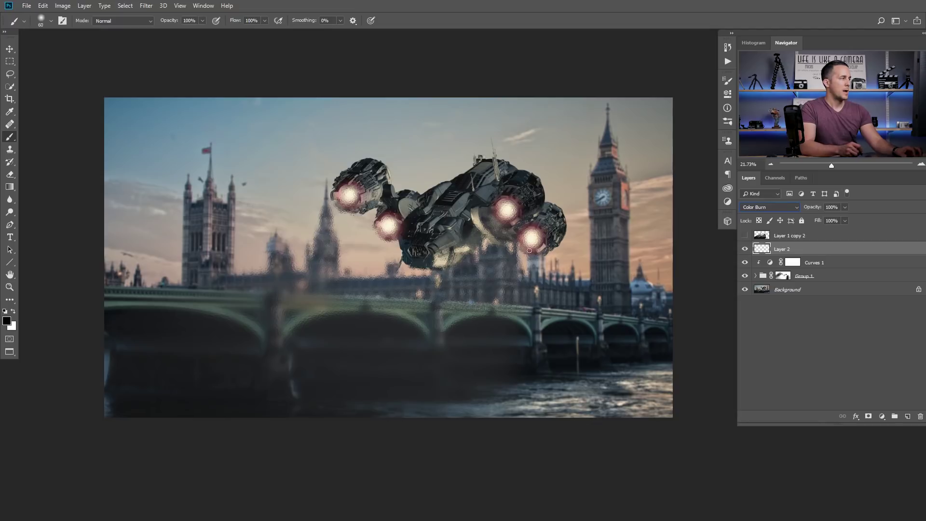
# Choose the Cloud/Dust 02 smoke brush from the canvas brush preset picker
pyautogui.rightClick(433, 195)
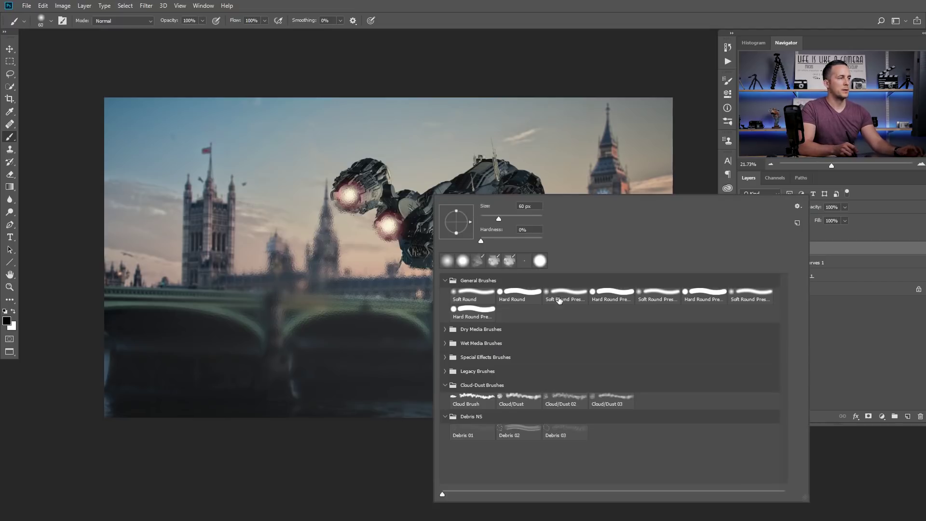
pyautogui.click(572, 400)
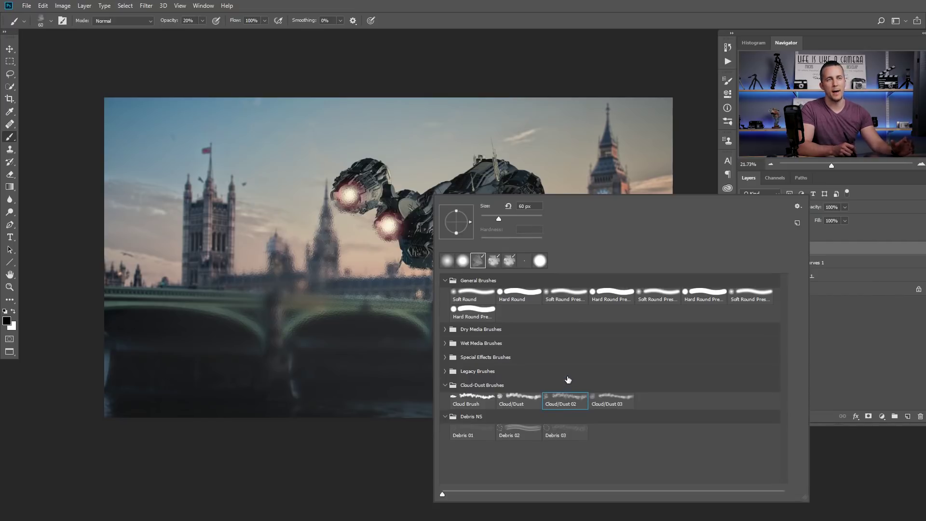
pyautogui.press('Return')
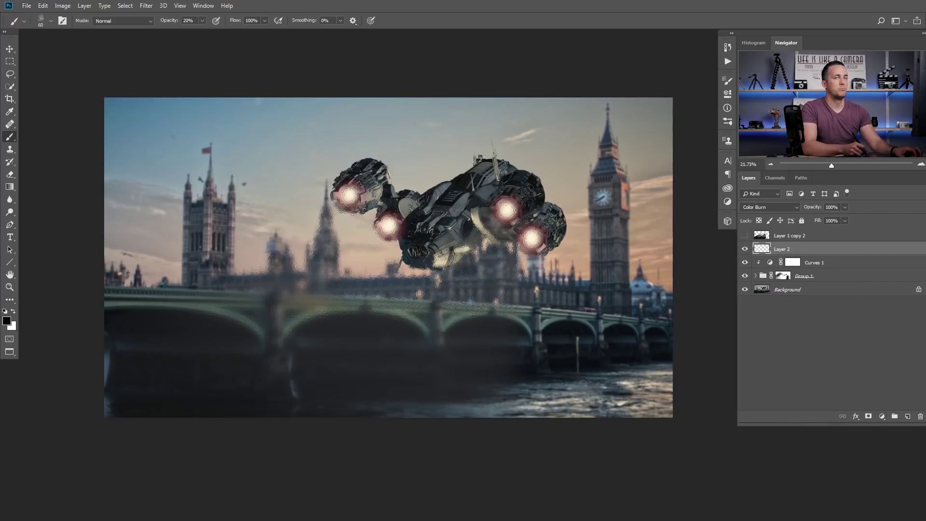
# Zoom into the left engine, sample its mauve-pink glow, then pan back to the whole ship
pyautogui.keyDown('ctrl'); pyautogui.click(349, 198); pyautogui.keyUp('ctrl')
pyautogui.keyDown('ctrl'); pyautogui.click(362, 209); pyautogui.keyUp('ctrl')
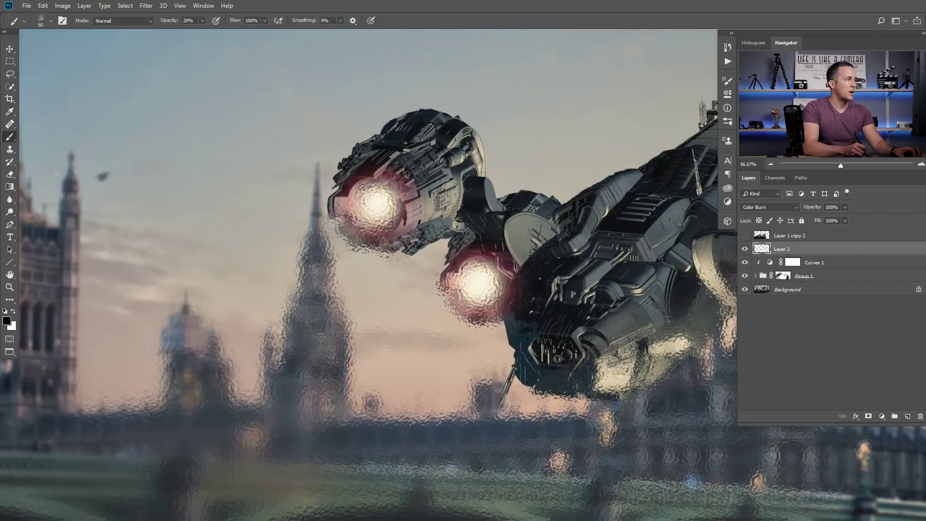
pyautogui.keyDown('alt'); pyautogui.click(353, 190); pyautogui.keyUp('alt')
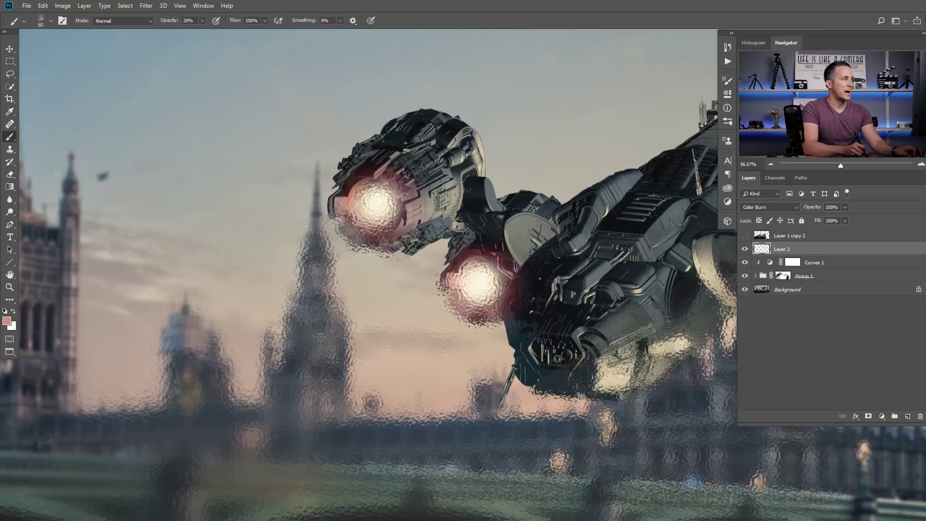
pyautogui.keyDown('alt'); pyautogui.click(395, 218); pyautogui.keyUp('alt')
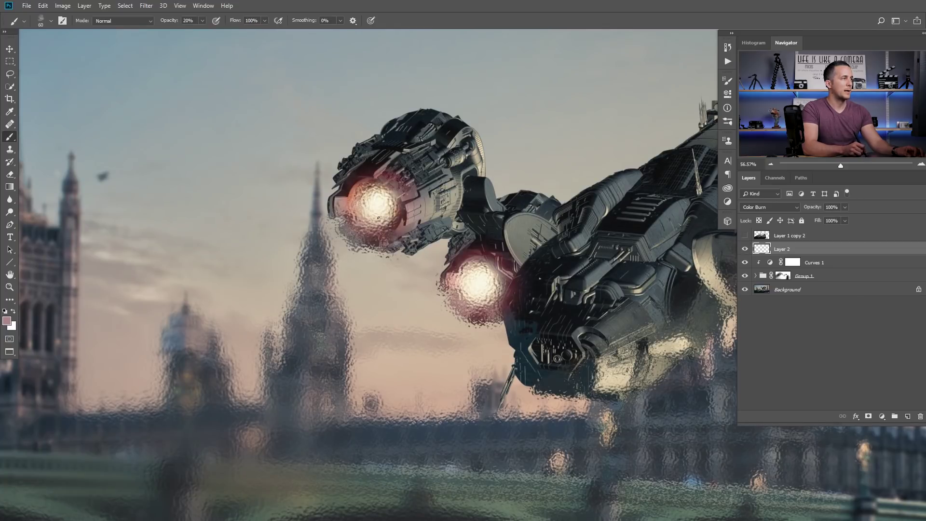
pyautogui.moveTo(475, 265); pyautogui.dragTo(398, 231)
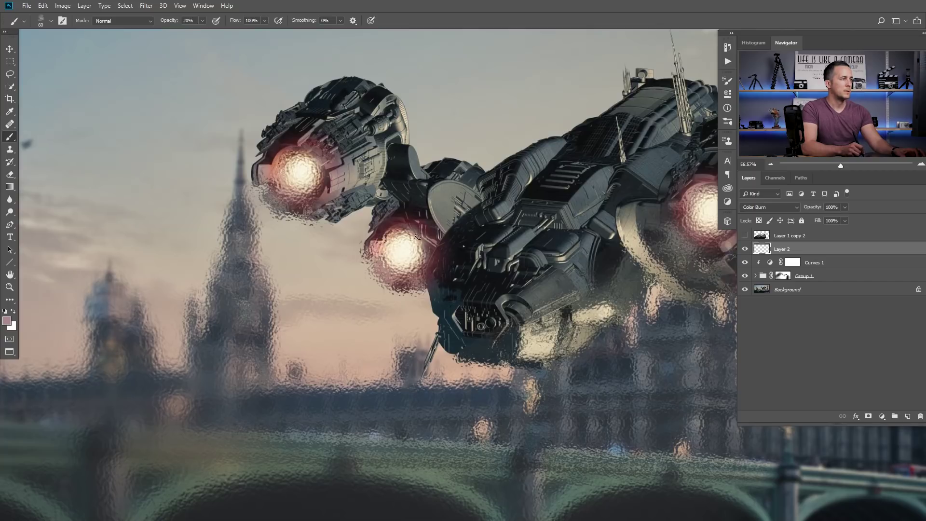
pyautogui.moveTo(408, 268); pyautogui.dragTo(244, 215)
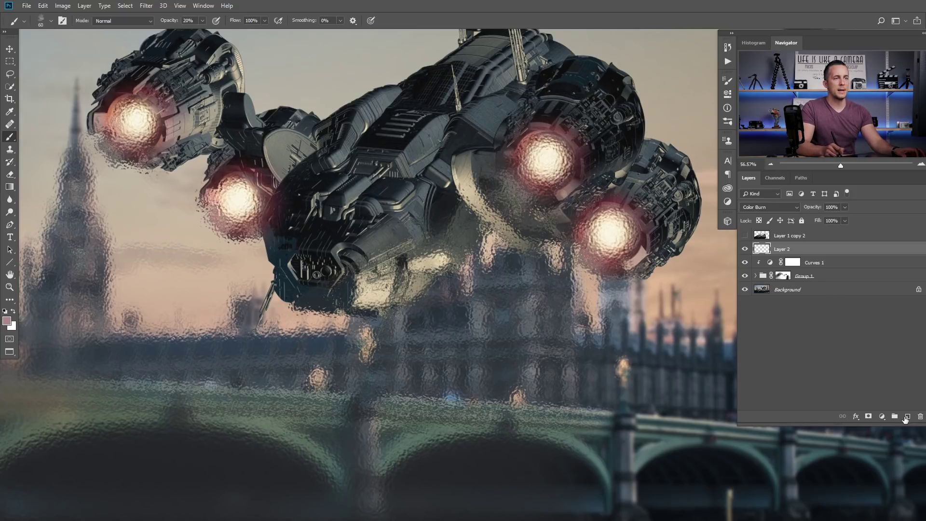
# On a Normal-mode layer, sample a light glow colour and brush over the upper-left and lower-right engines
pyautogui.click(779, 213)
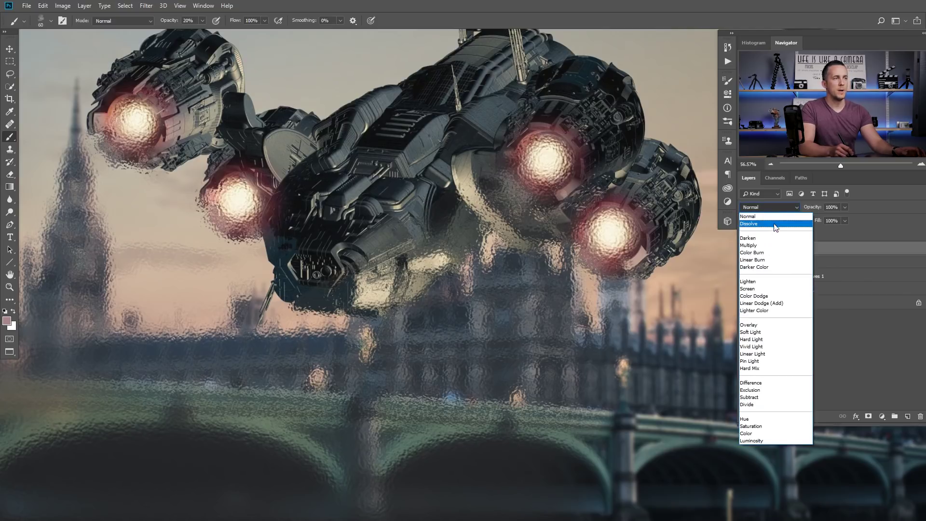
pyautogui.click(773, 219)
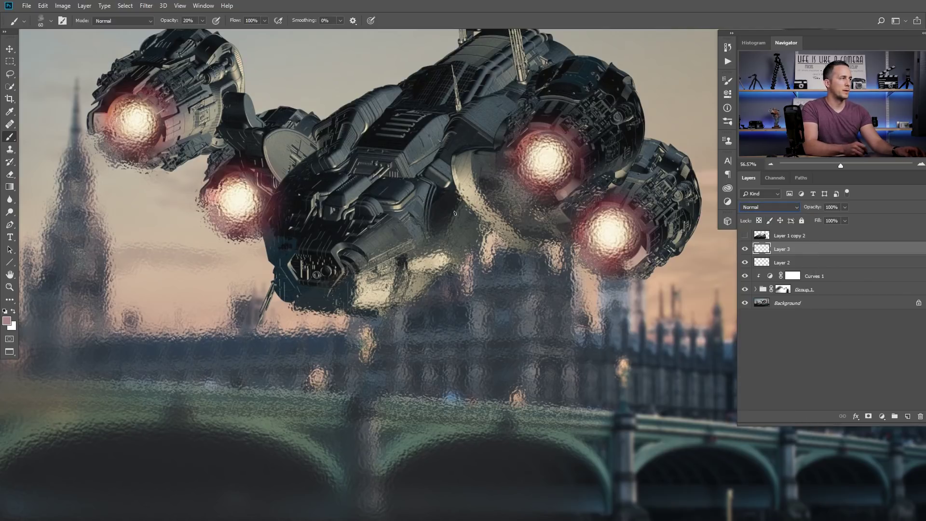
pyautogui.keyDown('alt'); pyautogui.click(234, 197); pyautogui.keyUp('alt')
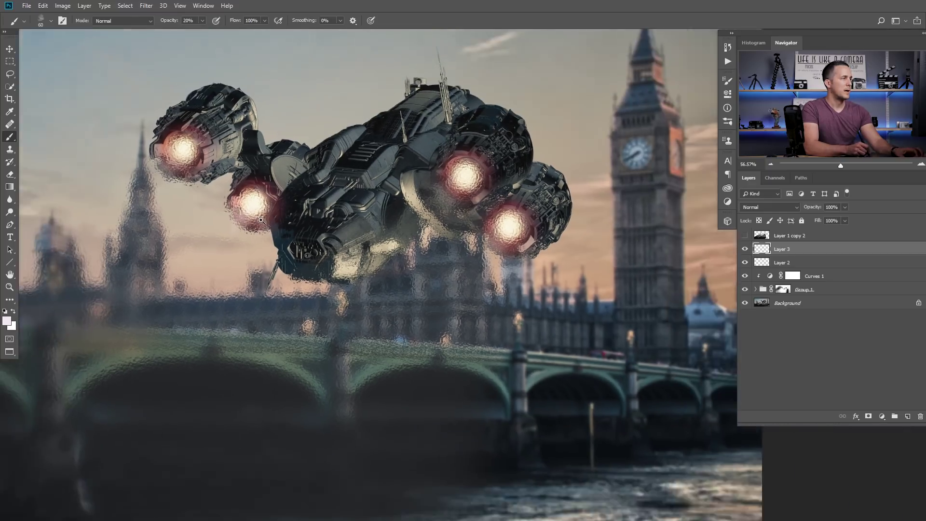
pyautogui.scroll(-1, 261, 221)
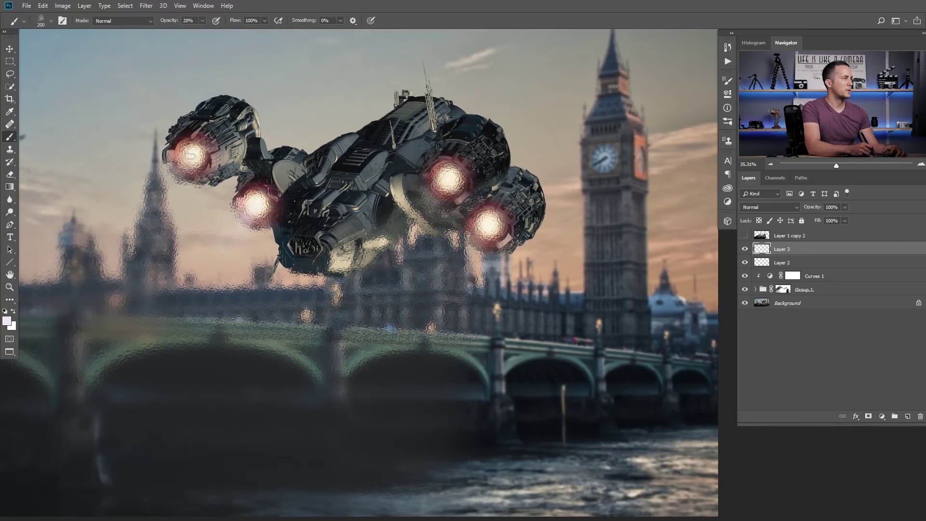
pyautogui.moveTo(190, 155); pyautogui.dragTo(167, 183)
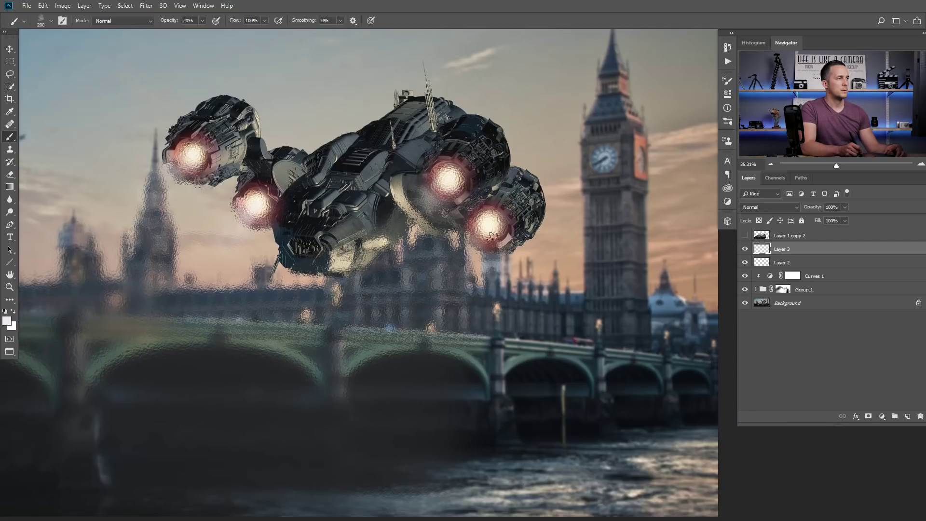
pyautogui.moveTo(491, 235); pyautogui.dragTo(469, 250)
pyautogui.scroll(-3, 478, 305)
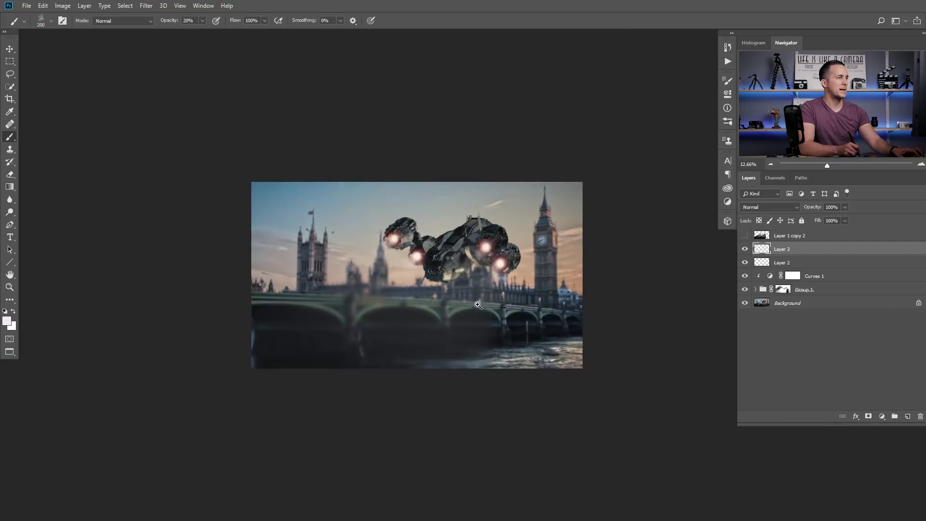
pyautogui.scroll(3, 478, 305)
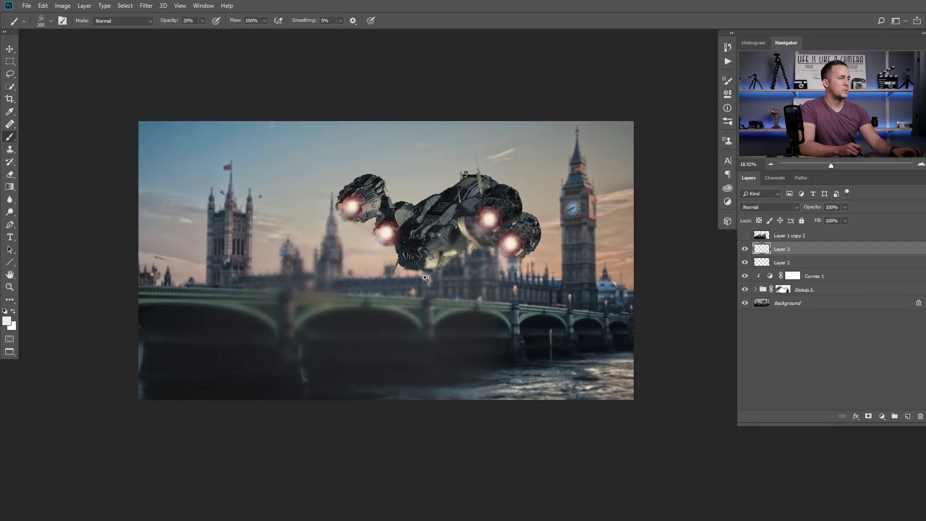
pyautogui.scroll(3, 425, 278)
pyautogui.scroll(-1, 425, 278)
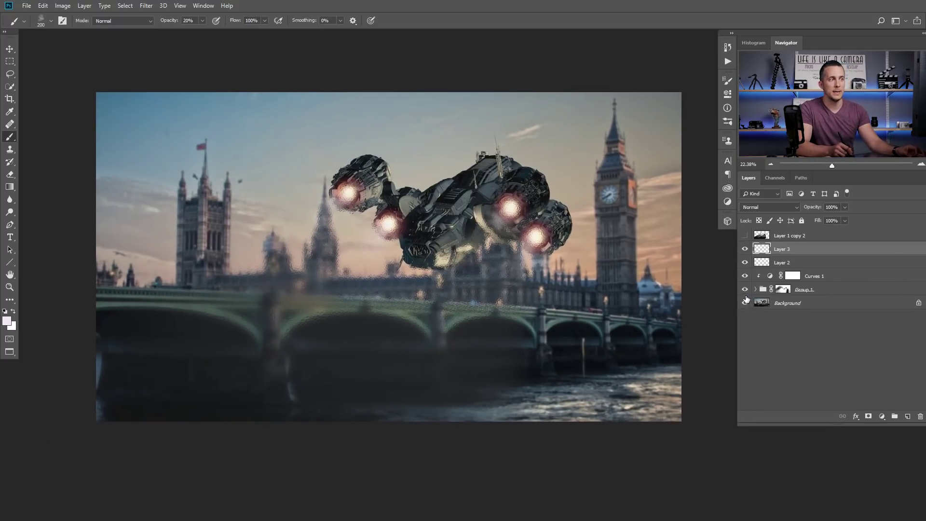
pyautogui.keyDown('alt'); pyautogui.click(745, 303); pyautogui.keyUp('alt')
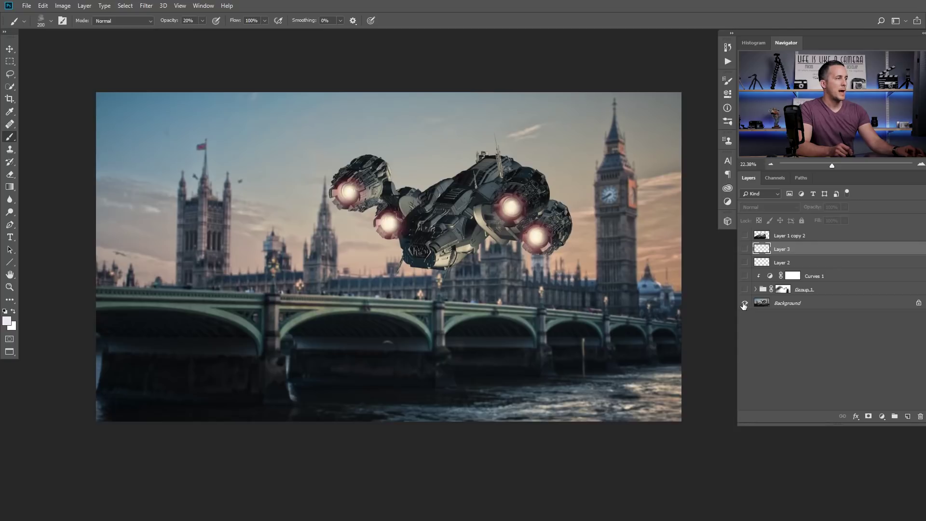
pyautogui.keyDown('alt'); pyautogui.click(745, 303); pyautogui.keyUp('alt')
pyautogui.keyDown('alt'); pyautogui.click(744, 303); pyautogui.keyUp('alt')
pyautogui.keyDown('alt'); pyautogui.click(744, 303); pyautogui.keyUp('alt')
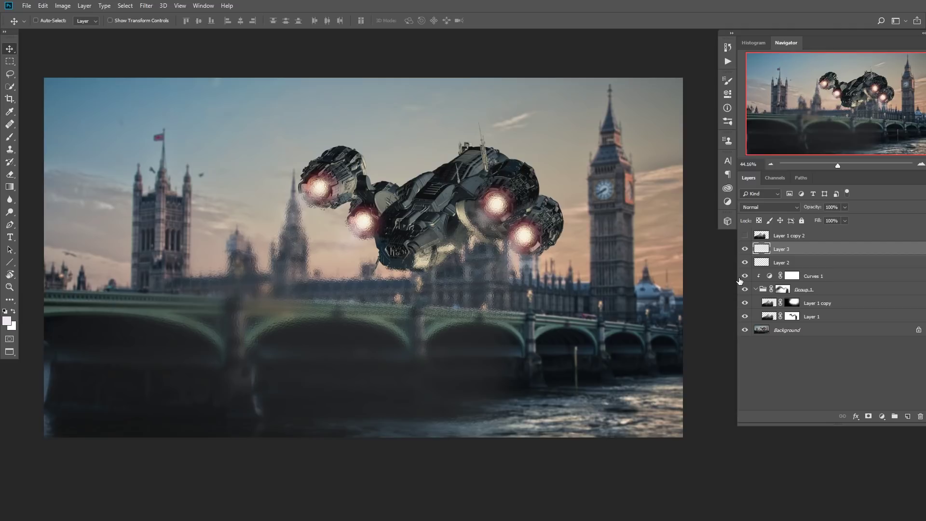
# Show Layer 1 copy 2, duplicate it three times, and hide copies 3, 4 and 5
pyautogui.click(762, 237)
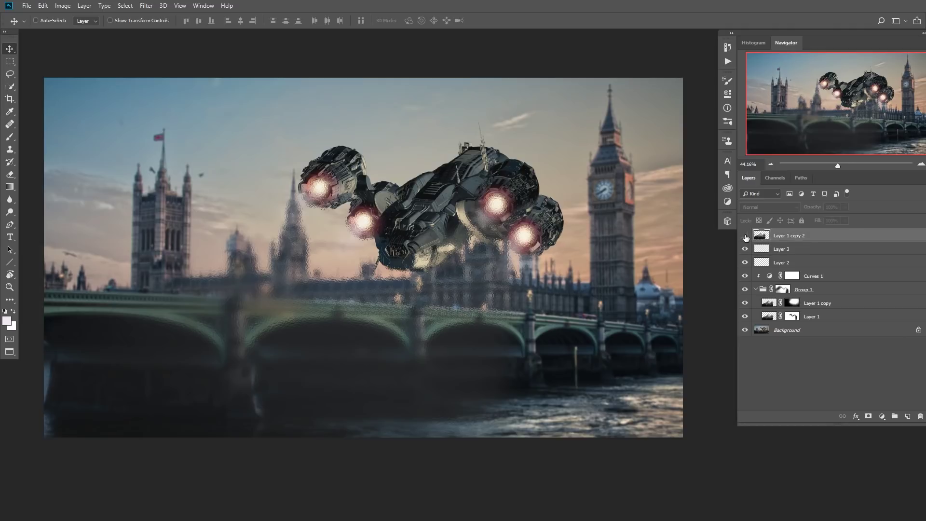
pyautogui.click(744, 235)
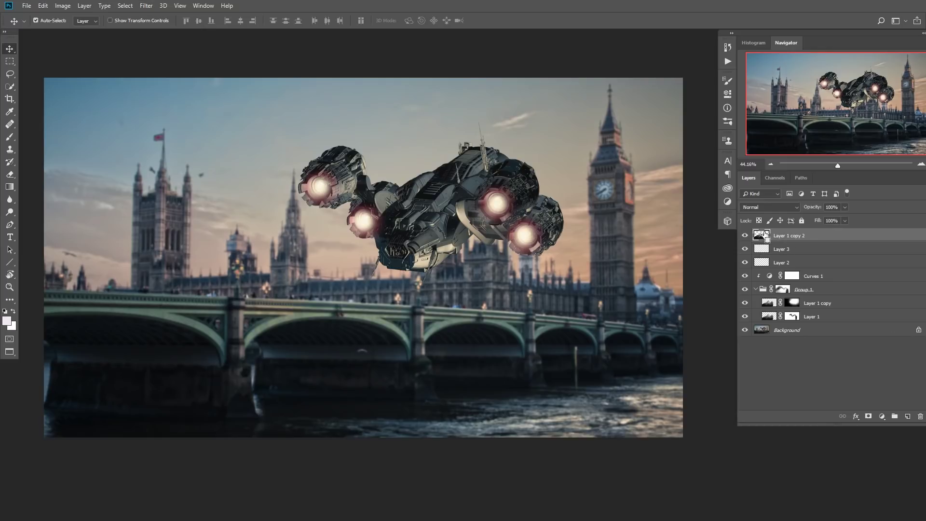
pyautogui.hotkey('ctrl', 'j')
pyautogui.hotkey('ctrl', 'j')
pyautogui.hotkey('ctrl', 'j')
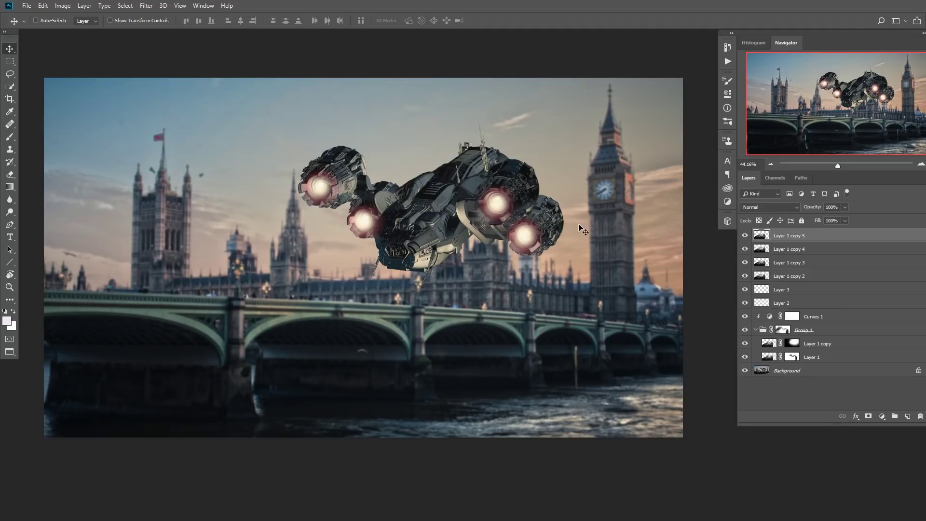
pyautogui.click(146, 6)
pyautogui.moveTo(744, 235); pyautogui.dragTo(745, 263)
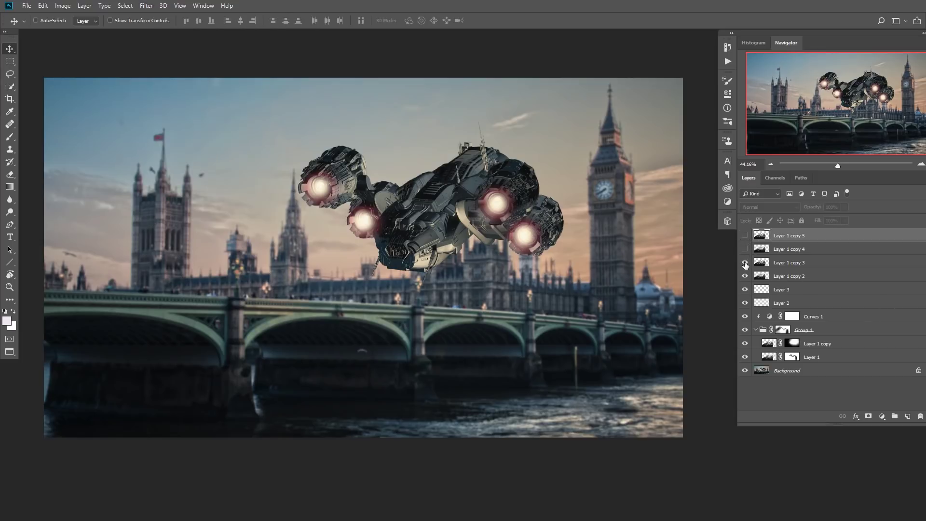
pyautogui.click(762, 277)
# Apply Filter Gallery's Frosted Glass, distortion 11, to Layer 1 copy 2
pyautogui.click(149, 5)
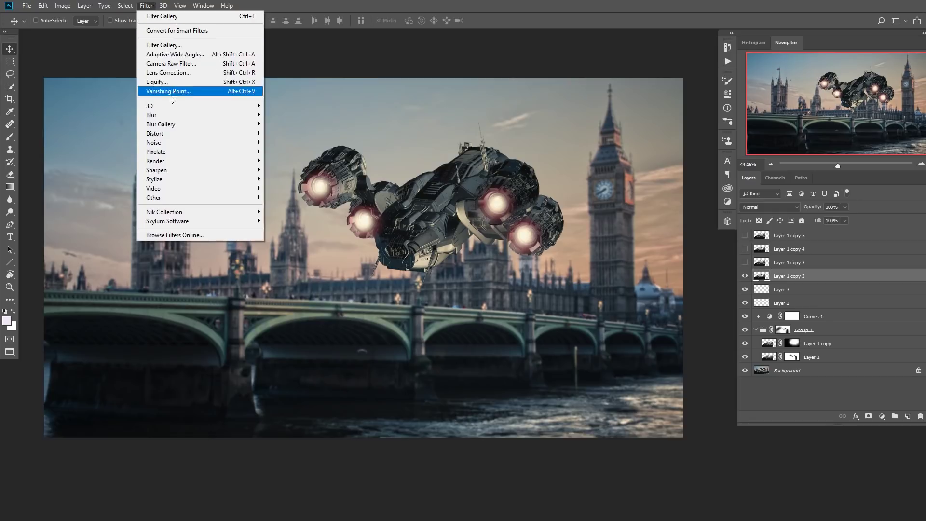
pyautogui.click(180, 46)
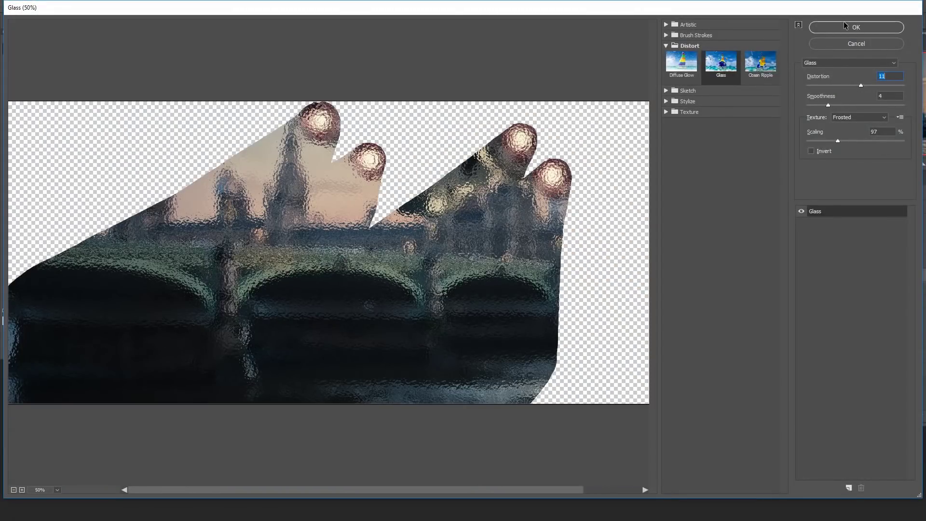
pyautogui.press('Return')
# Show copies 3, 4 and 5 and reapply the glass distortion to each with varied smoothness
pyautogui.click(745, 262)
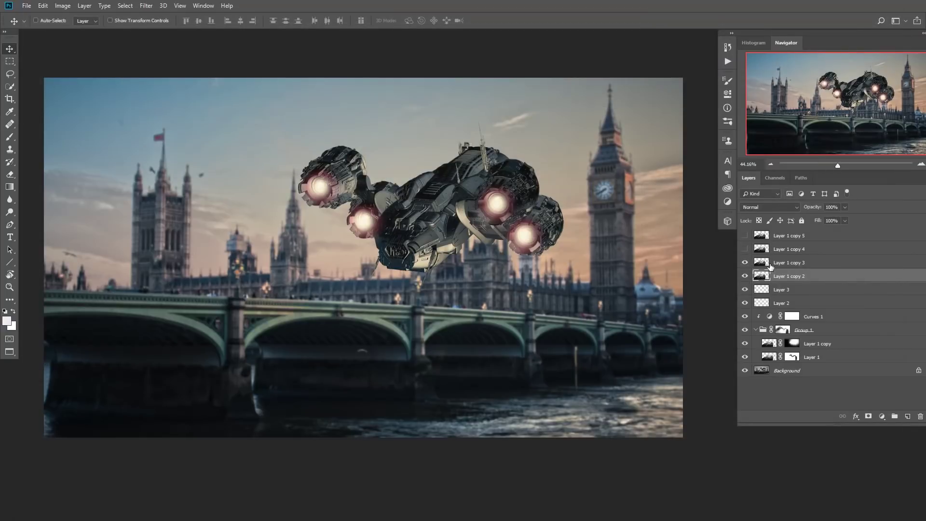
pyautogui.click(767, 265)
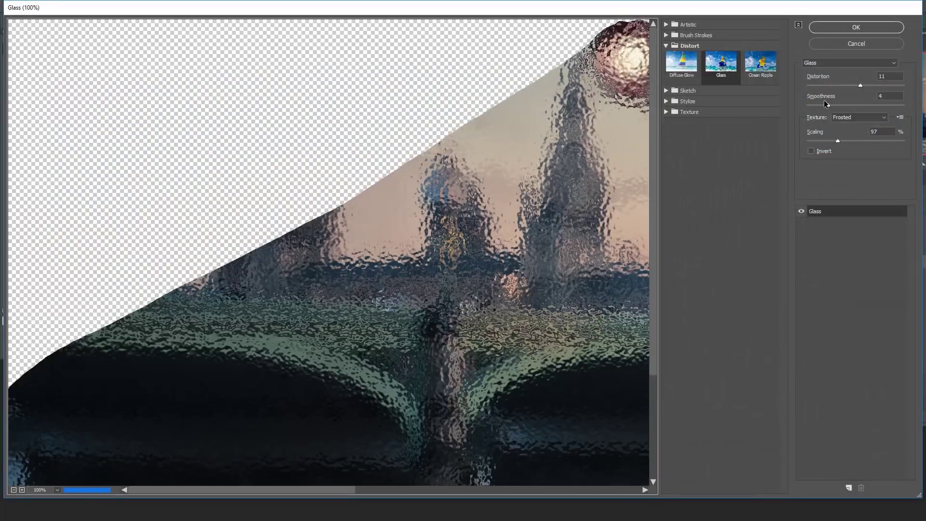
pyautogui.click(856, 27)
pyautogui.click(764, 249)
pyautogui.hotkey('ctrl', ',')
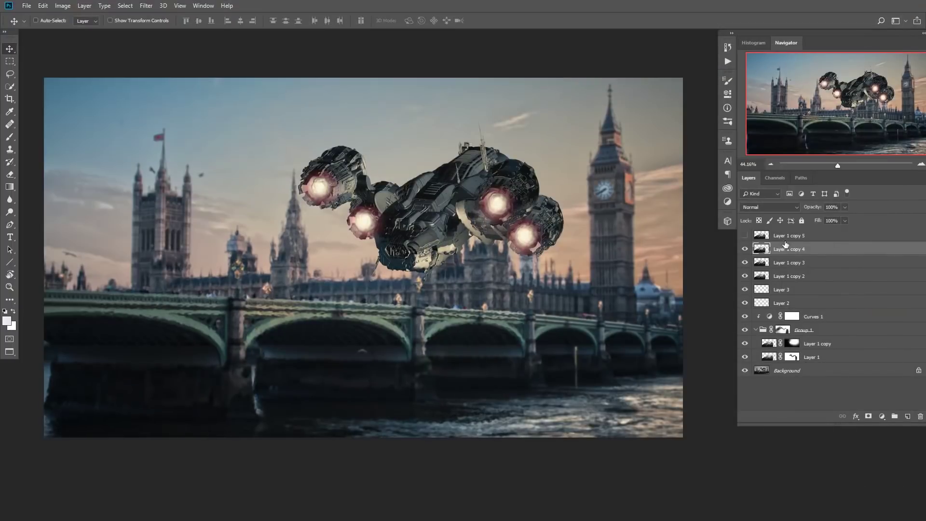
pyautogui.click(780, 237)
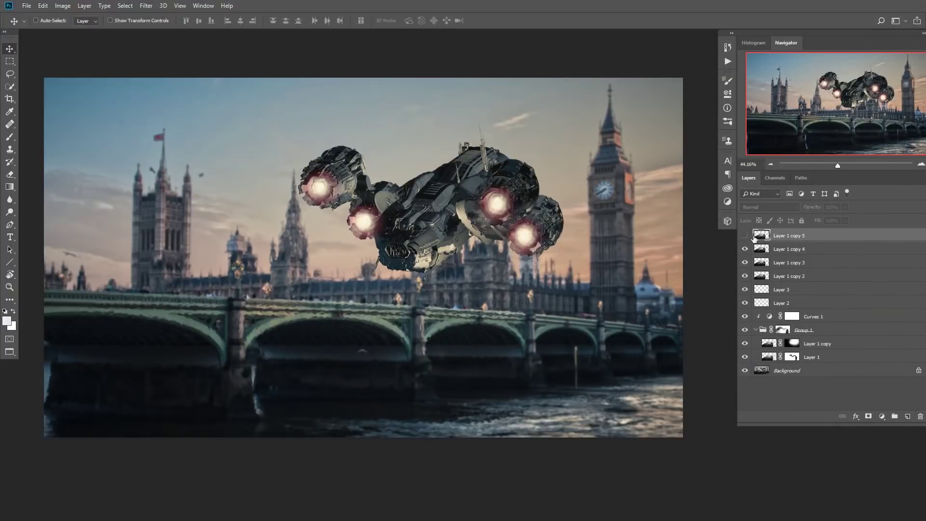
pyautogui.hotkey('ctrl', ',')
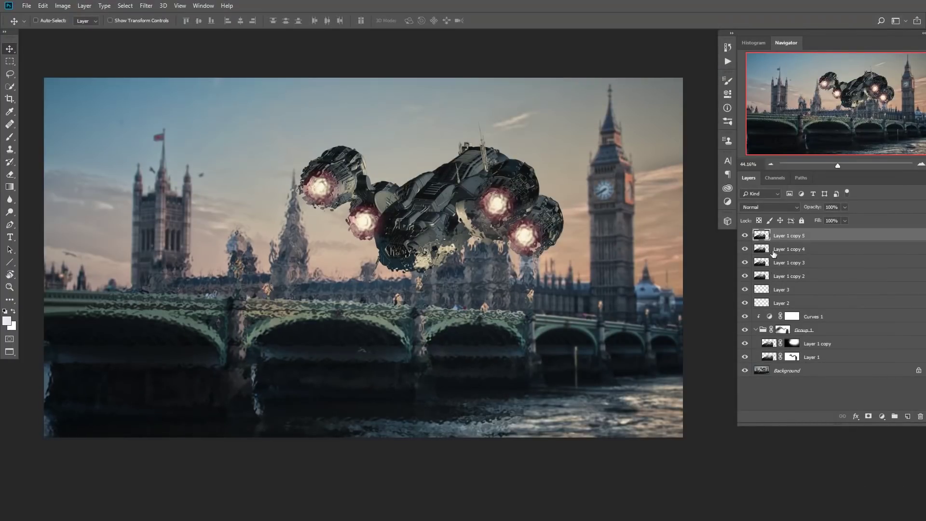
# Open the Timeline panel and create a frame animation
pyautogui.click(203, 6)
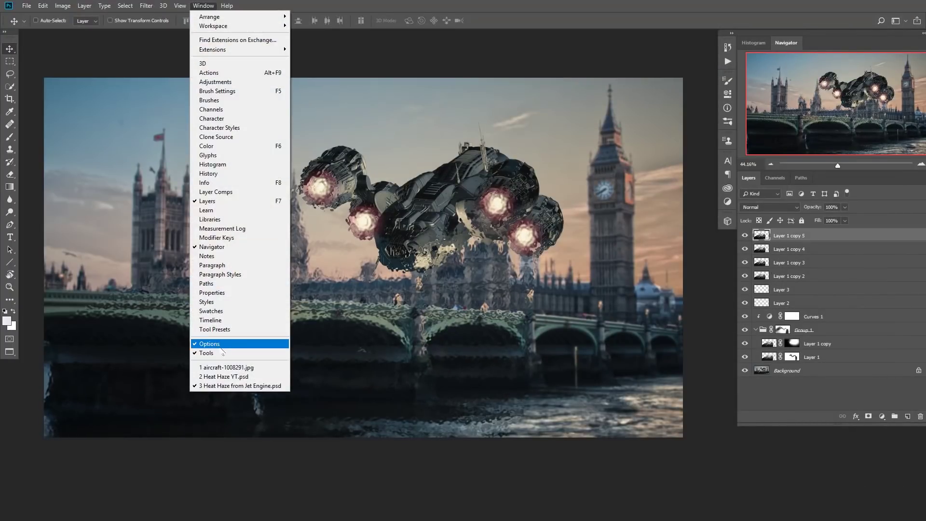
pyautogui.click(239, 320)
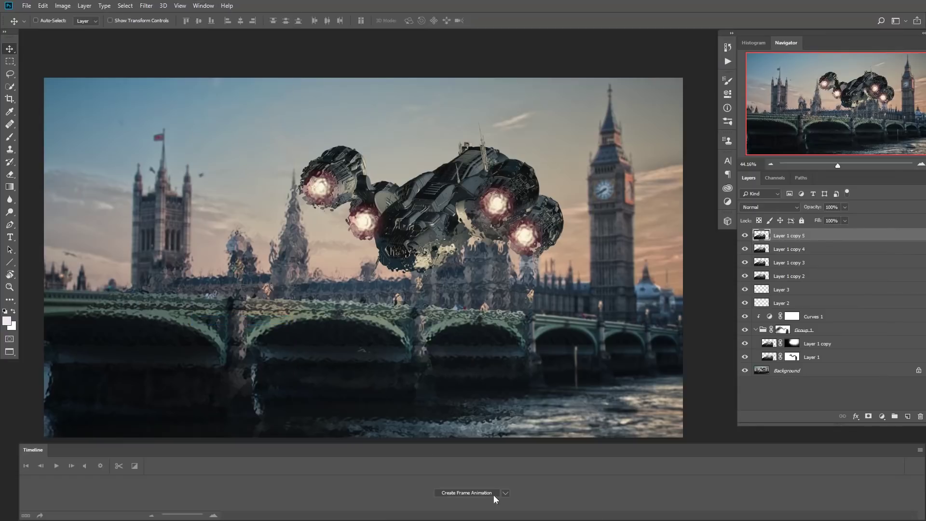
pyautogui.click(506, 492)
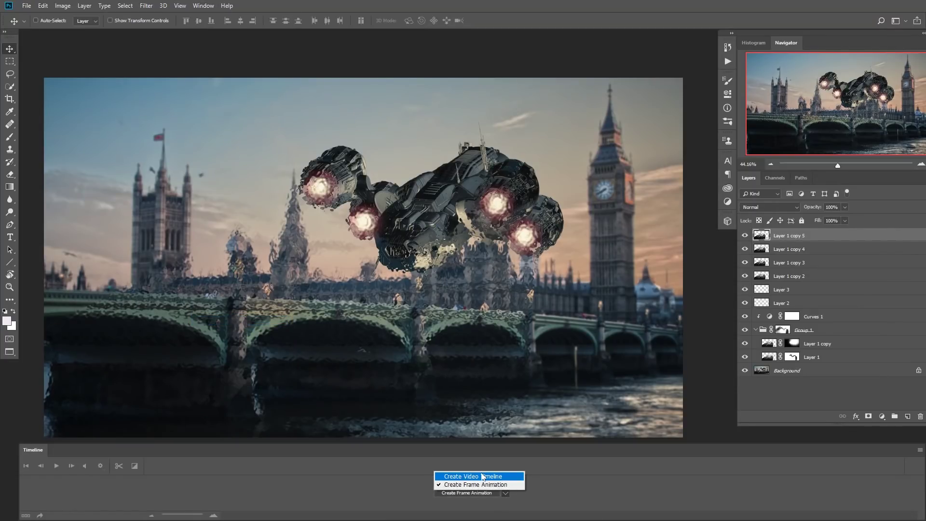
pyautogui.click(483, 485)
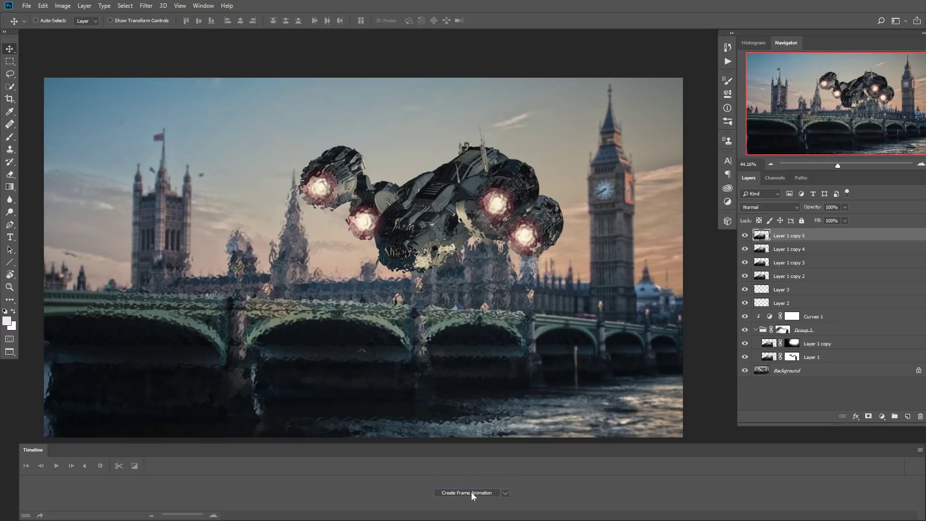
pyautogui.click(471, 492)
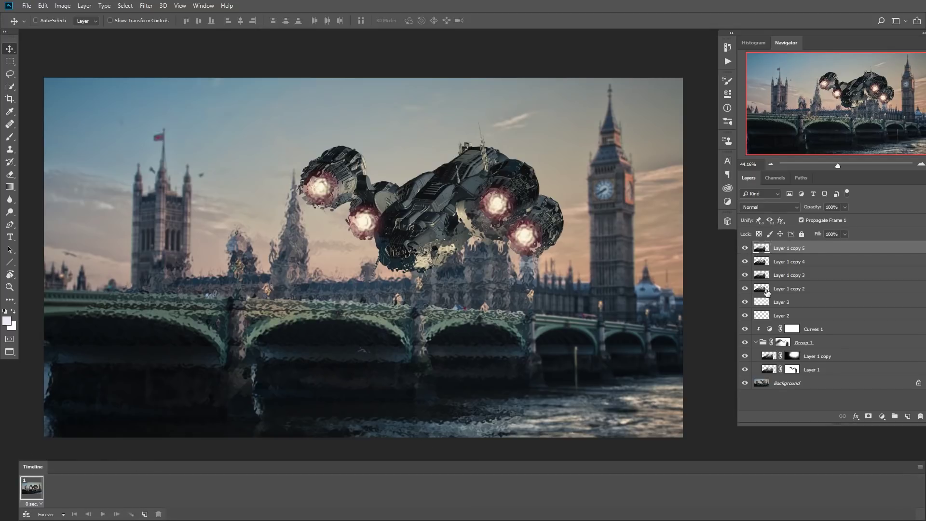
# Move Layer 1 copies 2–5 into Group 1 and hide all four
pyautogui.keyDown('shift'); pyautogui.click(766, 290); pyautogui.keyUp('shift')
pyautogui.moveTo(764, 289); pyautogui.dragTo(774, 356)
pyautogui.moveTo(745, 302); pyautogui.dragTo(746, 343)
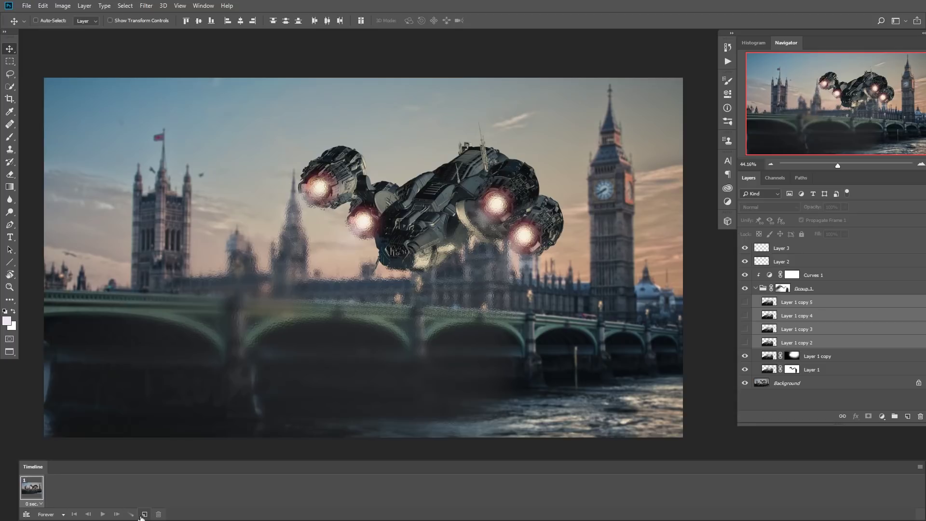
# Add frames 2–5, each revealing copies 2, 3, 4 and 5 in turn, then play the loop
pyautogui.click(145, 514)
pyautogui.click(745, 342)
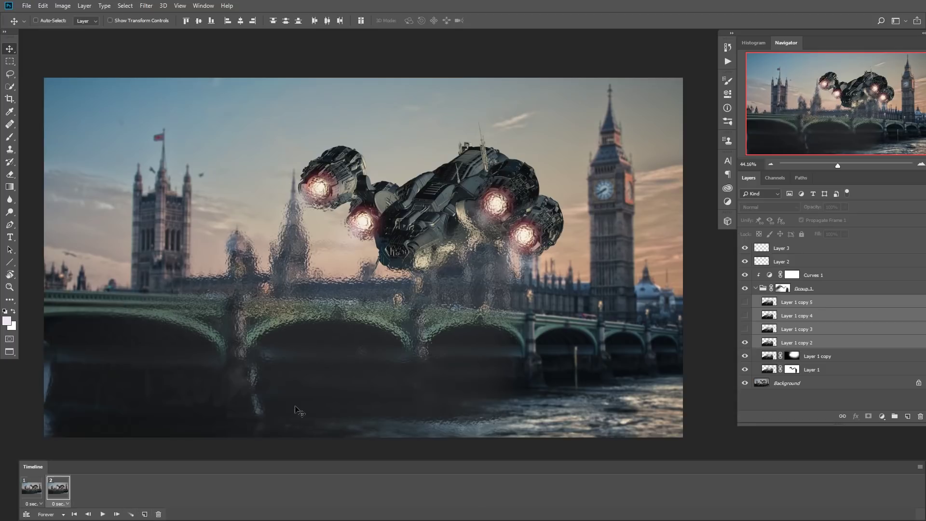
pyautogui.click(145, 514)
pyautogui.click(745, 328)
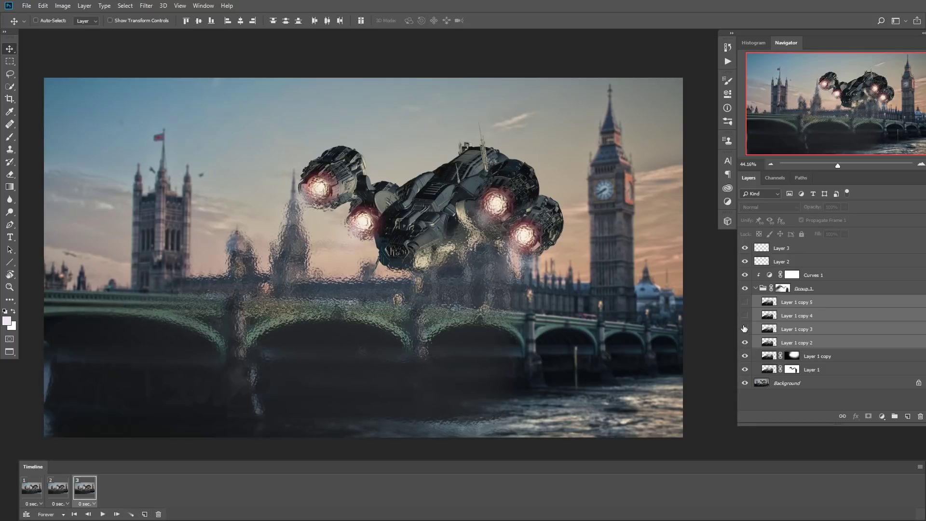
pyautogui.click(145, 514)
pyautogui.click(746, 315)
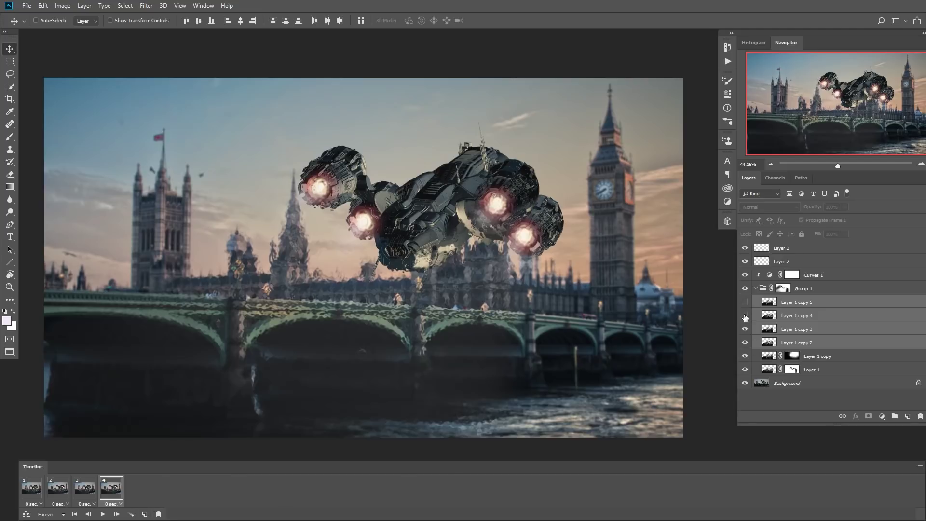
pyautogui.click(145, 514)
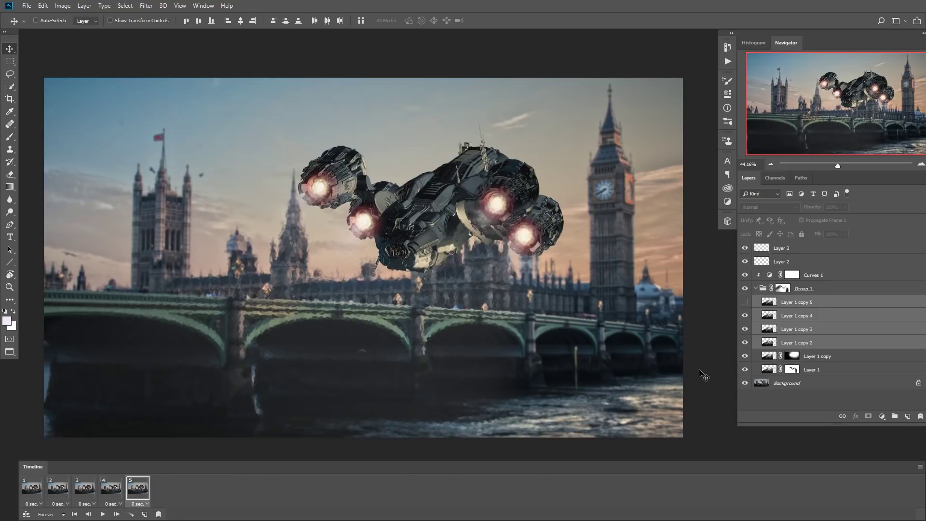
pyautogui.click(745, 302)
pyautogui.click(102, 515)
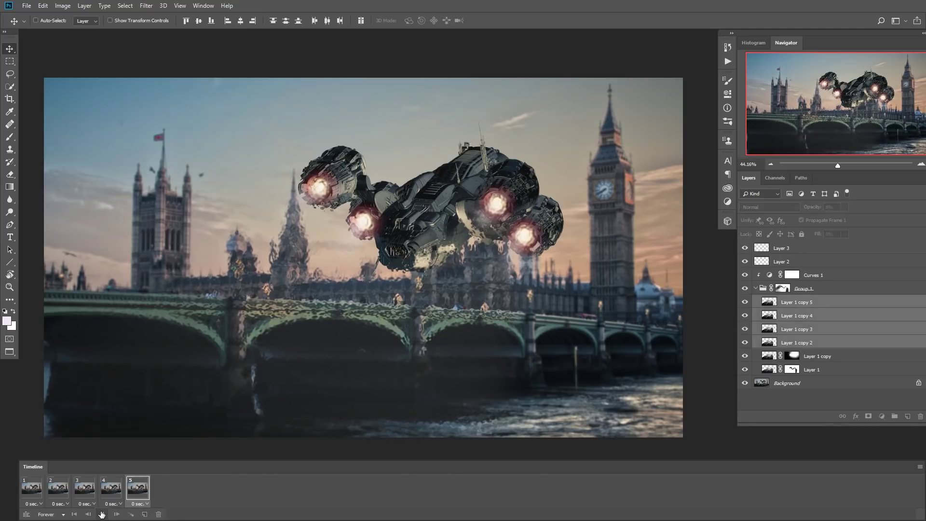